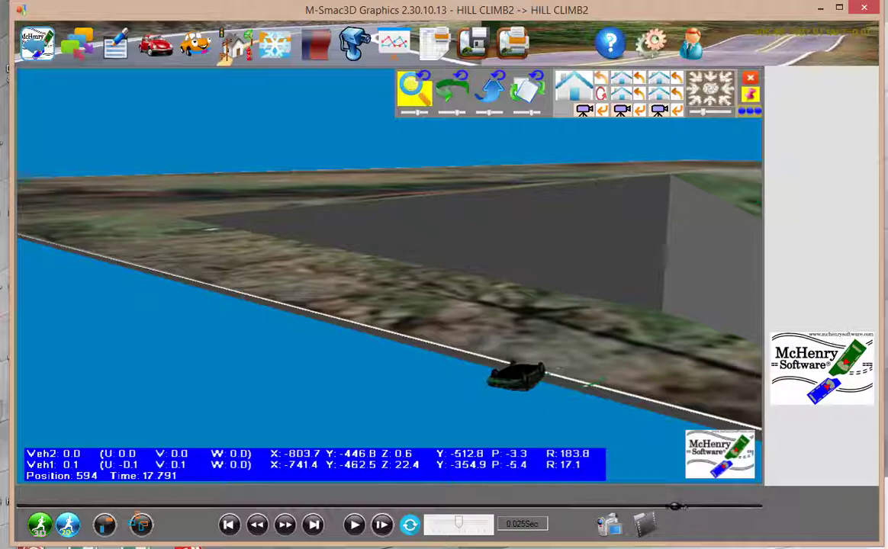
Return the simulation playback to its start and bring both vehicles into close view in the scene.
{"action": "left_click_drag", "start_coordinate": [677, 506], "coordinate": [22, 507]}
{"action": "left_click_drag", "start_coordinate": [575, 215], "coordinate": [460, 435]}
{"action": "left_click_drag", "start_coordinate": [511, 362], "coordinate": [541, 432]}
{"action": "scroll", "coordinate": [539, 404], "scroll_direction": "up", "scroll_amount": 4}
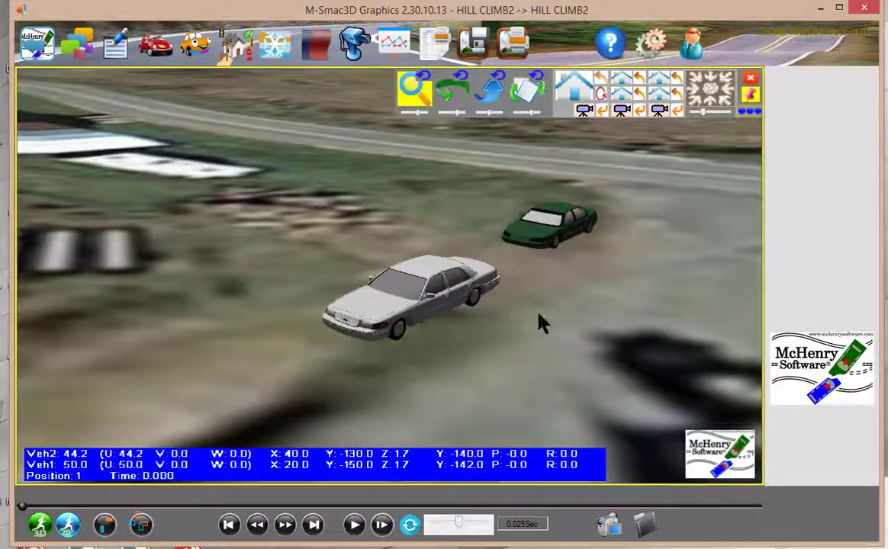
{"action": "left_click", "coordinate": [539, 319]}
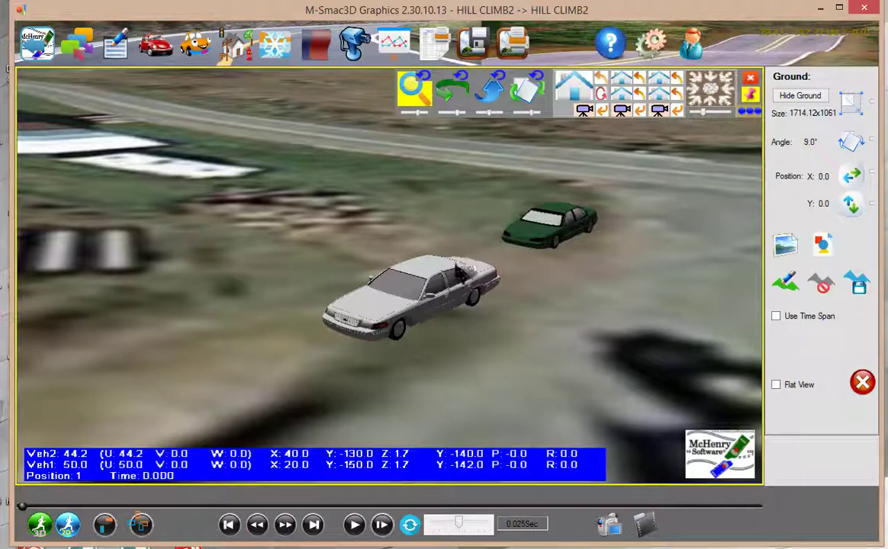
Replace the 3D model of the nearer white car, vehicle 1, with BMW_5series_E60.M3D.
{"action": "left_click", "coordinate": [435, 288]}
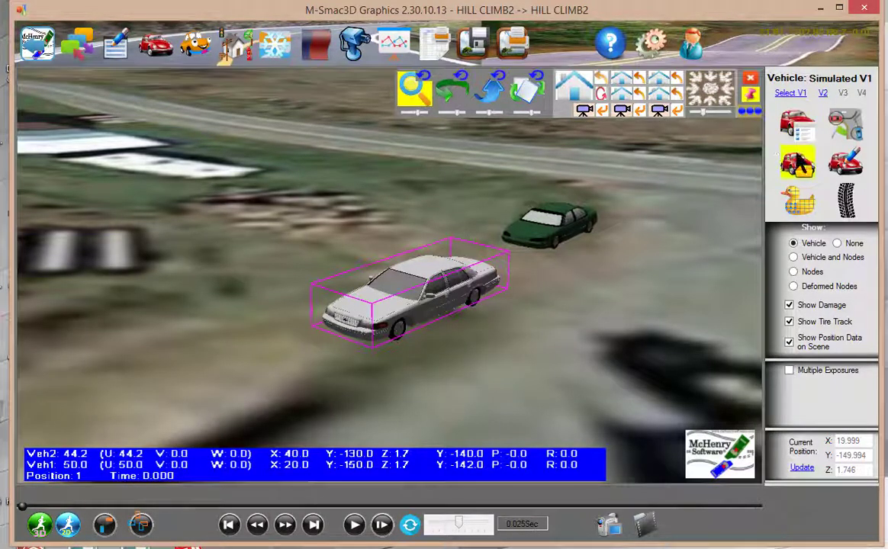
{"action": "left_click", "coordinate": [797, 161]}
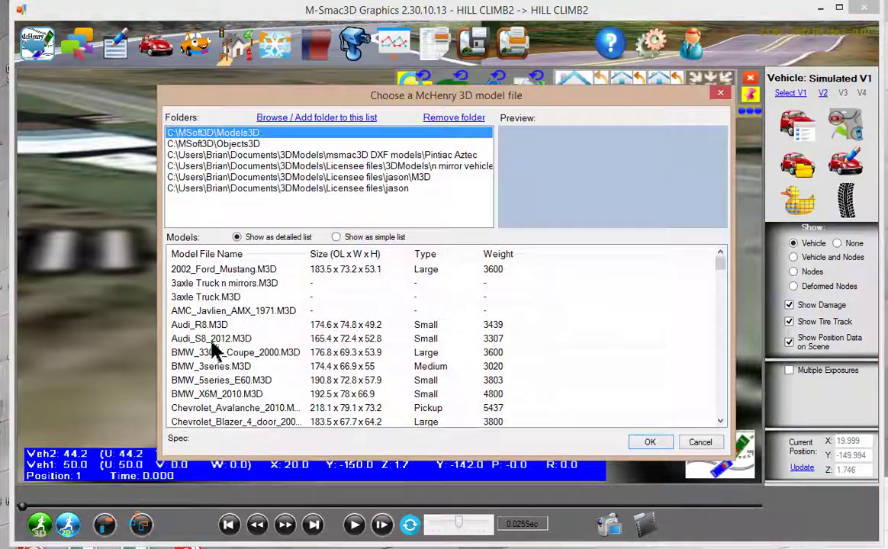
{"action": "left_click", "coordinate": [238, 382]}
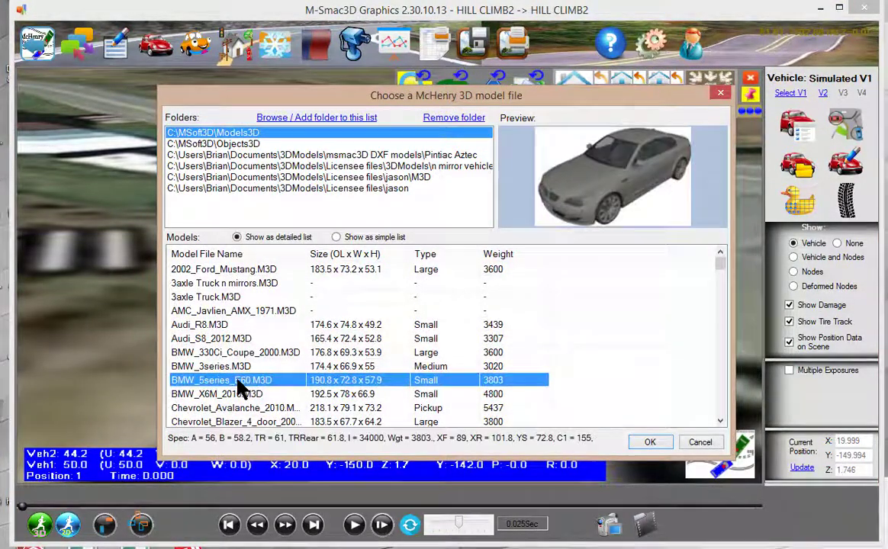
{"action": "left_click", "coordinate": [650, 442]}
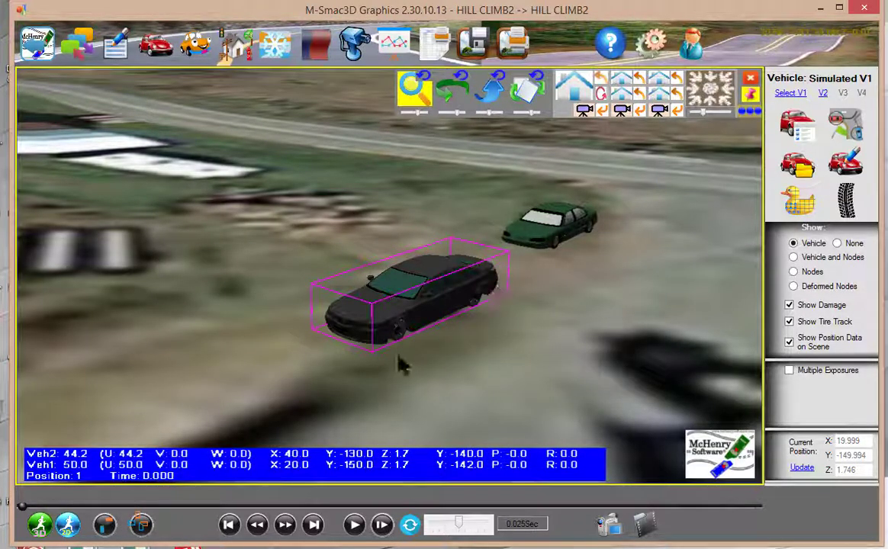
Load vehicle 1's dimensions and specifications from the vehicle database using the 2011 BMW 5 SERIES 528i 4 DR SEDAN RWD.
{"action": "left_click", "coordinate": [797, 124]}
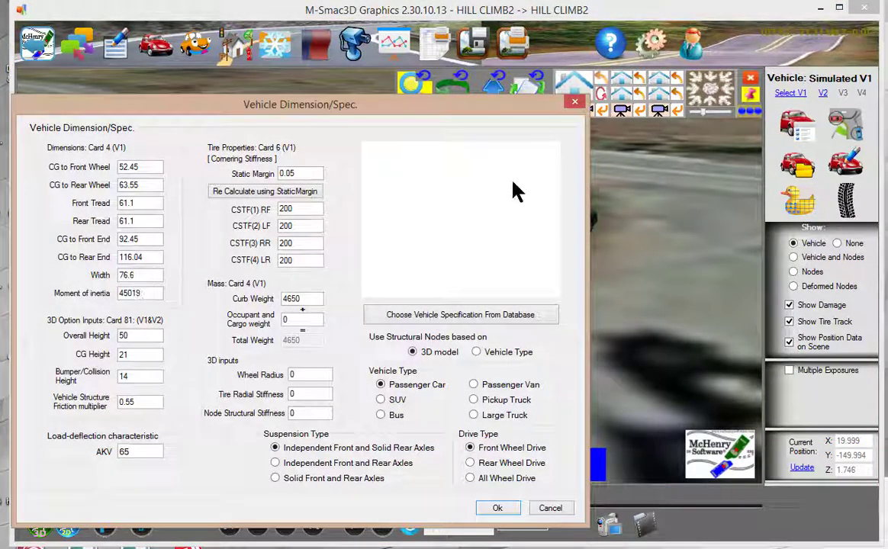
{"action": "left_click", "coordinate": [412, 319]}
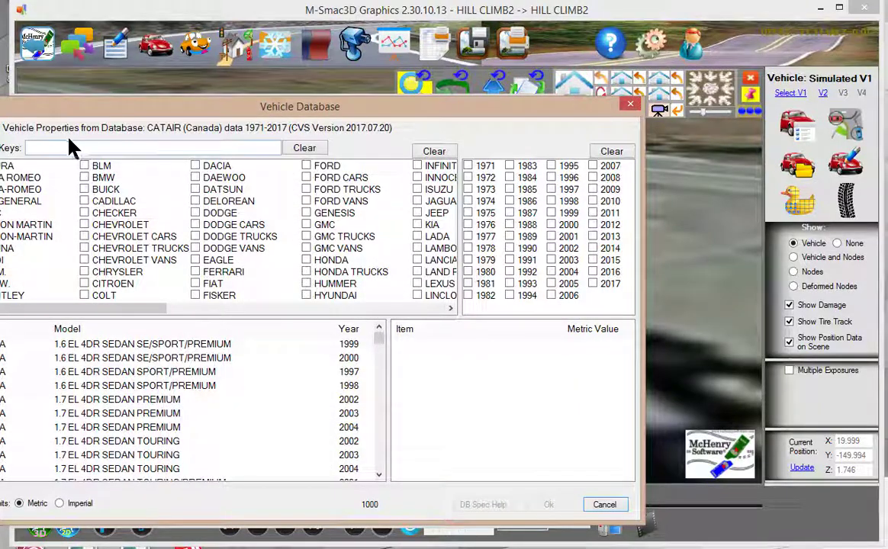
{"action": "left_click", "coordinate": [84, 177]}
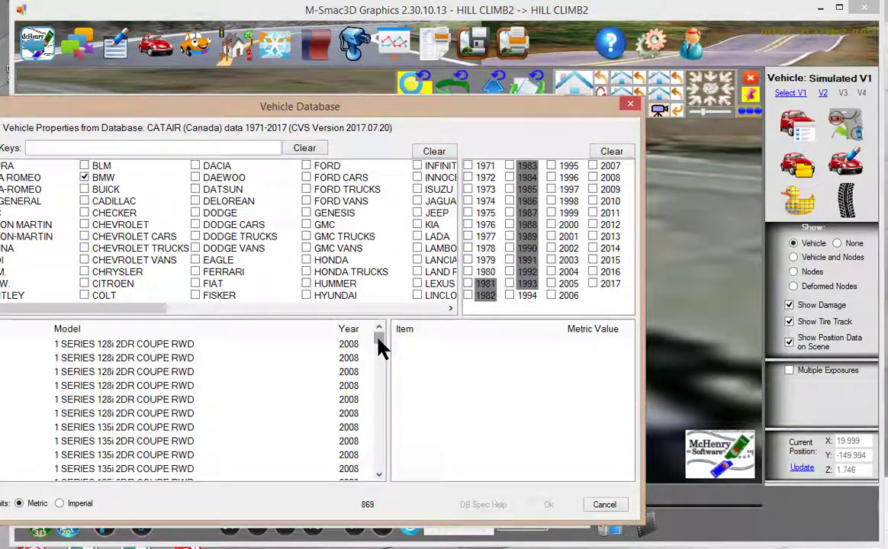
{"action": "left_click_drag", "start_coordinate": [379, 345], "coordinate": [381, 390]}
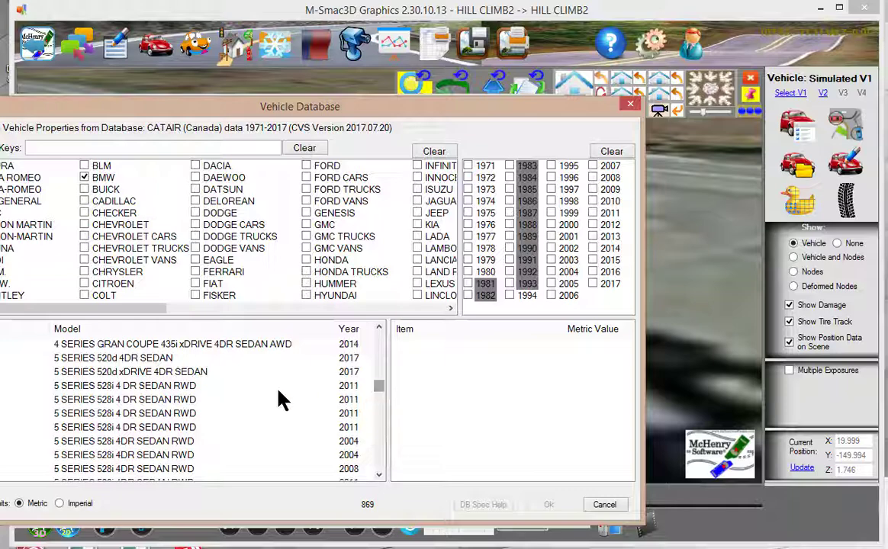
{"action": "left_click", "coordinate": [162, 401]}
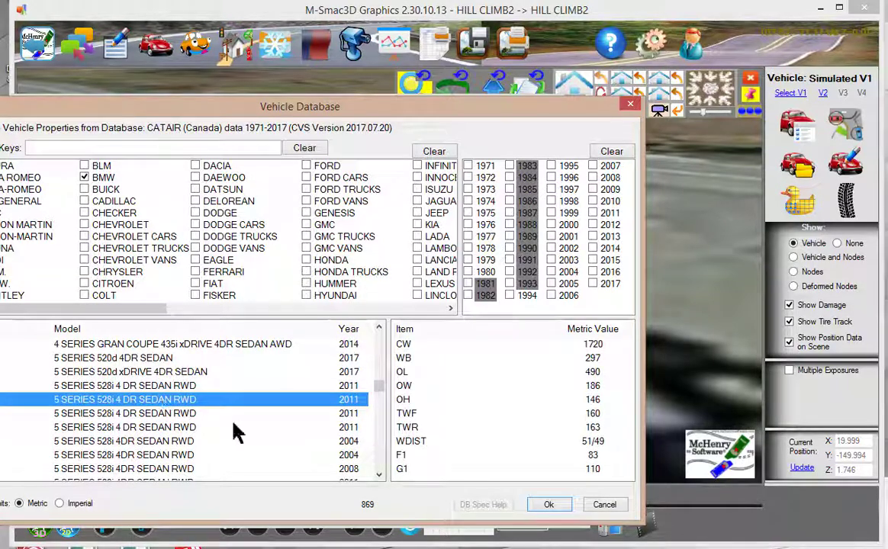
{"action": "left_click", "coordinate": [550, 505]}
{"action": "left_click", "coordinate": [496, 509]}
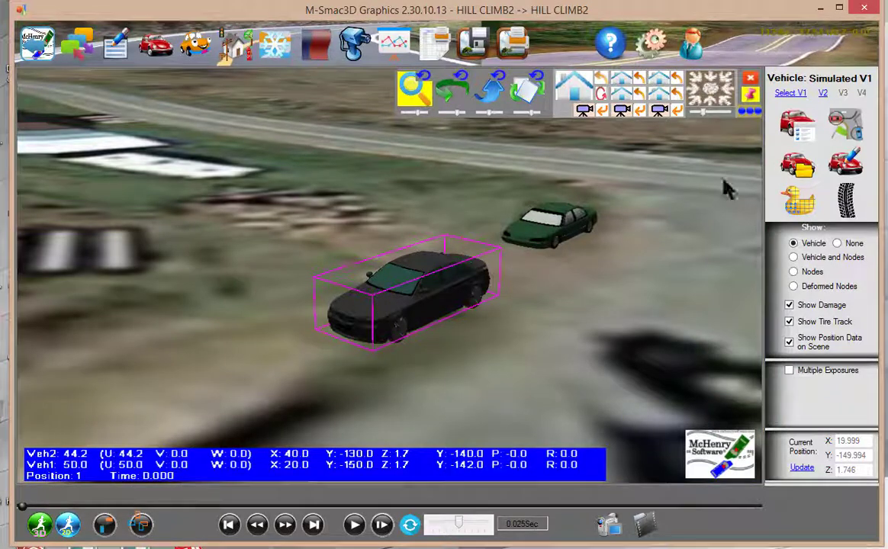
Alternate the selection between vehicle 2 and vehicle 1, both directly in the scene and through their selection links.
{"action": "left_click", "coordinate": [542, 219]}
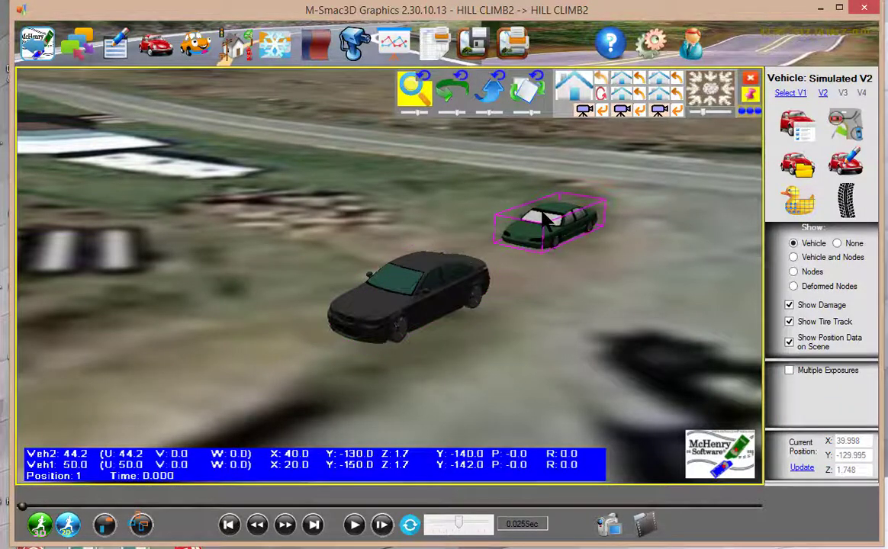
{"action": "left_click", "coordinate": [824, 93]}
{"action": "left_click", "coordinate": [783, 94]}
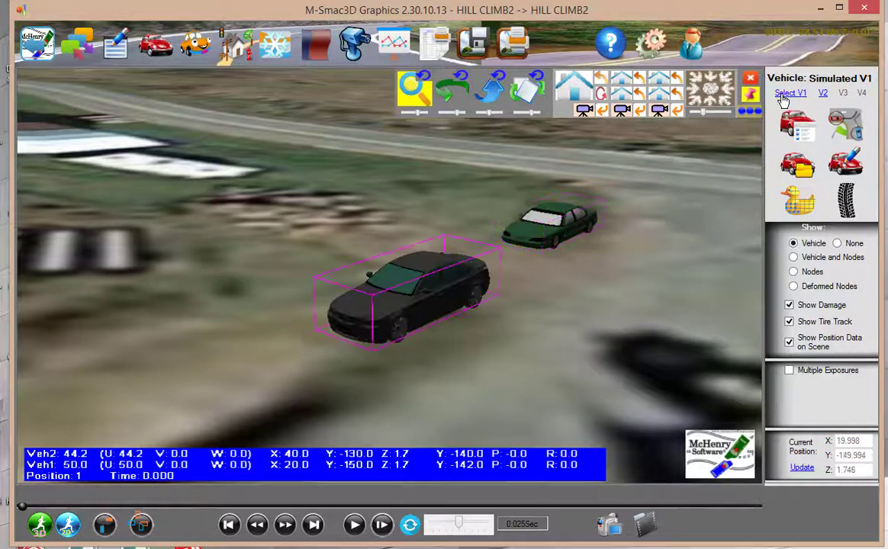
{"action": "left_click", "coordinate": [538, 223]}
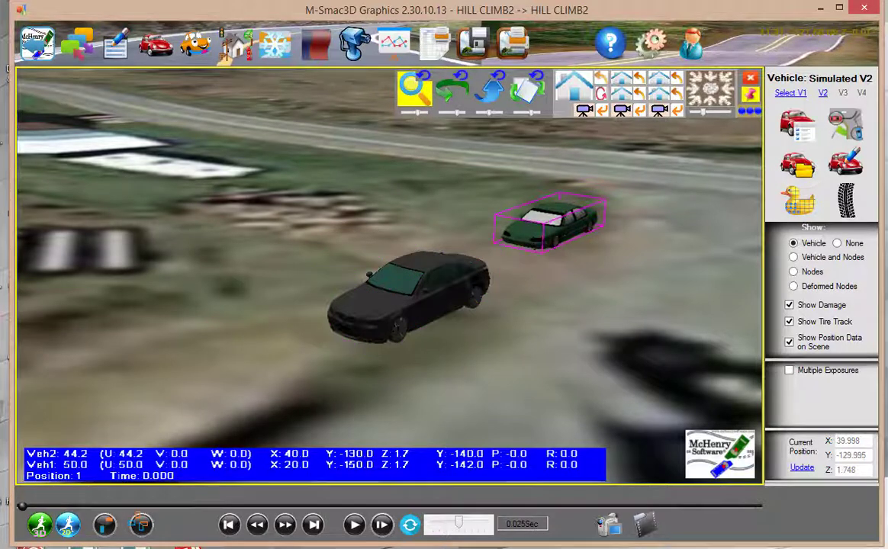
Edit vehicle 1's model and change its first main color to dark red.
{"action": "left_click", "coordinate": [412, 294]}
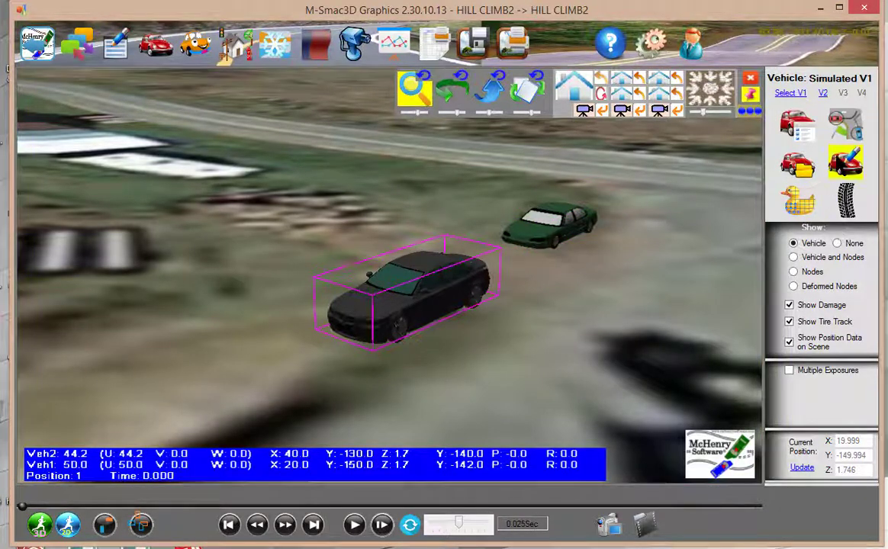
{"action": "left_click", "coordinate": [846, 162]}
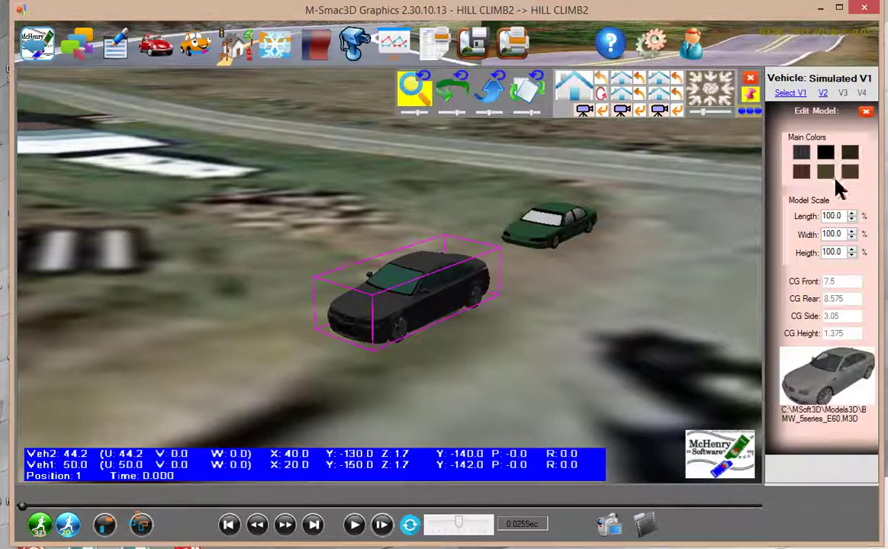
{"action": "left_click", "coordinate": [801, 154]}
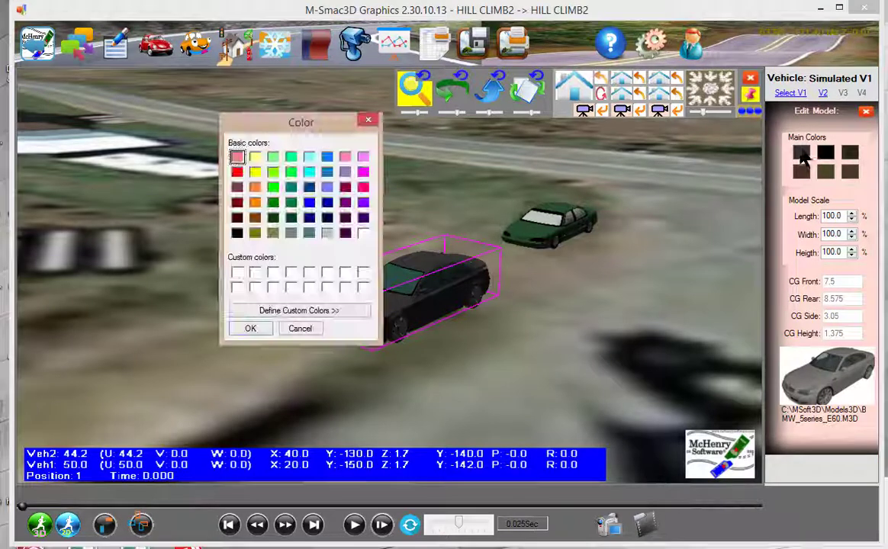
{"action": "left_click", "coordinate": [250, 328]}
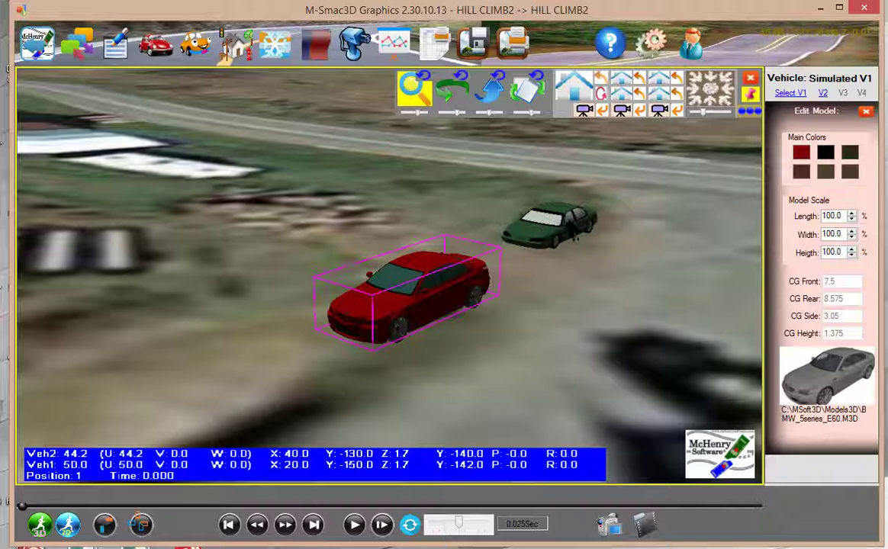
Replace the 3D model of the green car, vehicle 2, with Ford_Mustang_2005.M3D.
{"action": "left_click", "coordinate": [572, 237]}
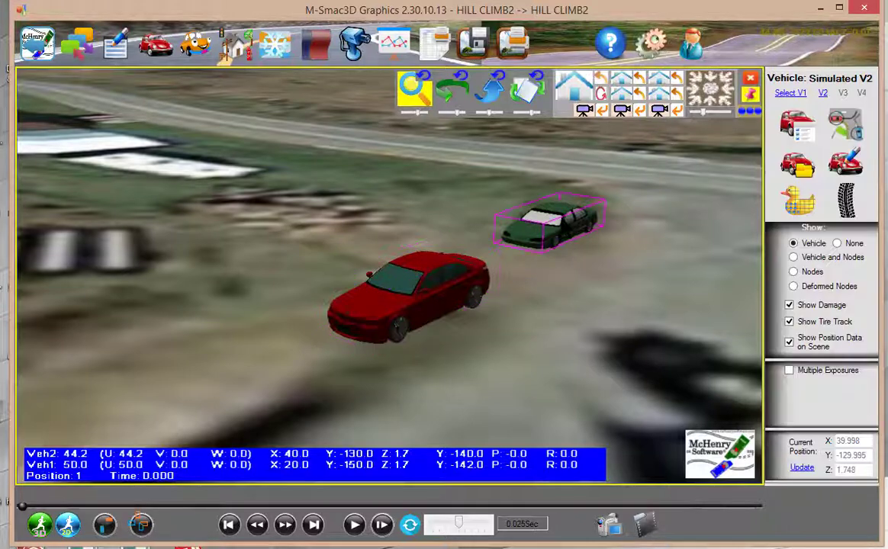
{"action": "left_click", "coordinate": [792, 169]}
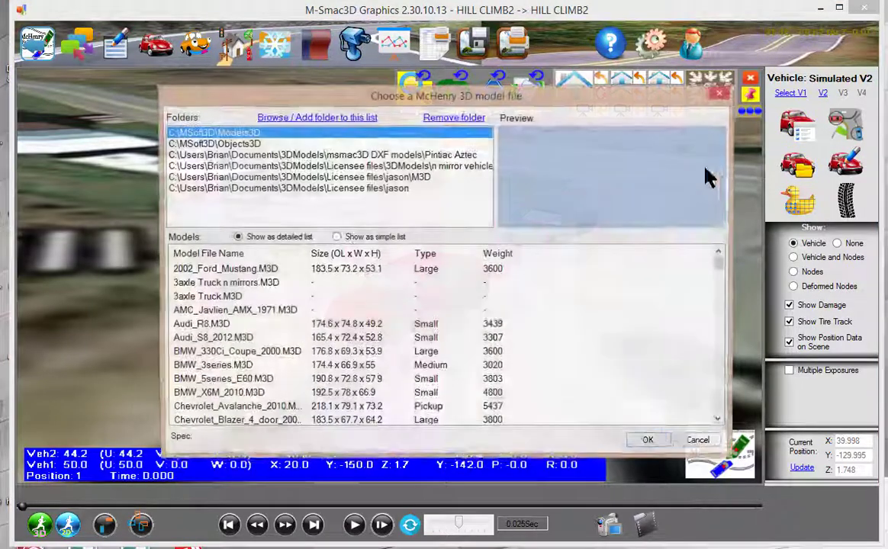
{"action": "left_click_drag", "start_coordinate": [719, 260], "coordinate": [731, 319]}
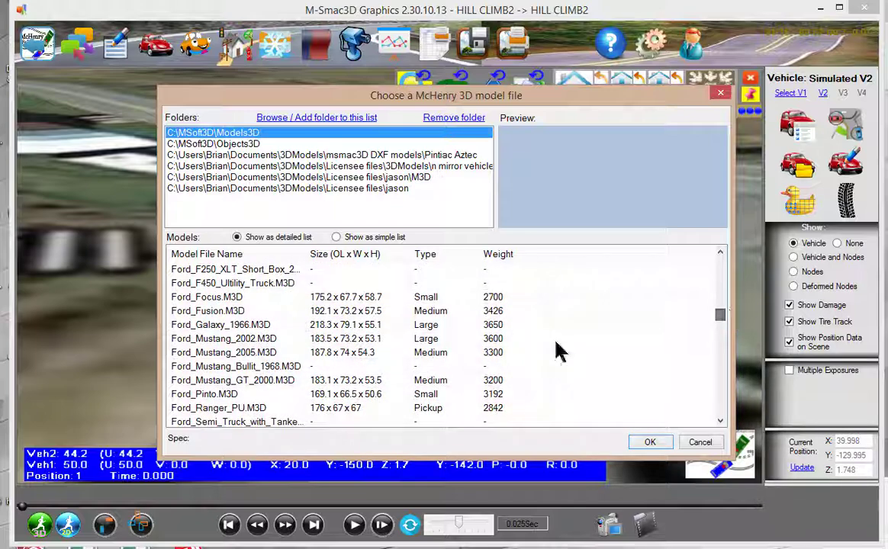
{"action": "left_click", "coordinate": [237, 354]}
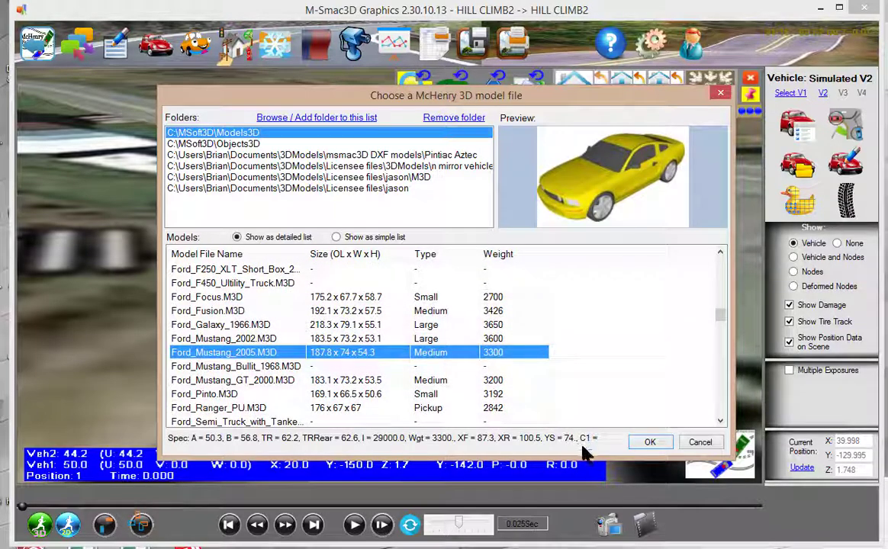
{"action": "left_click", "coordinate": [649, 442]}
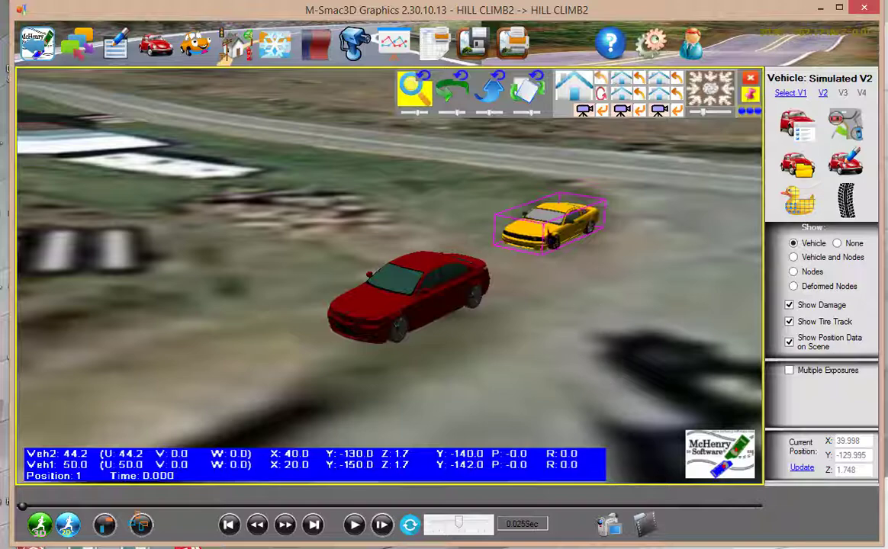
Search the vehicle database for "mustang" and apply the 2005 MUSTANG 2DR CONVERTIBLE specification to vehicle 2.
{"action": "left_click", "coordinate": [802, 132]}
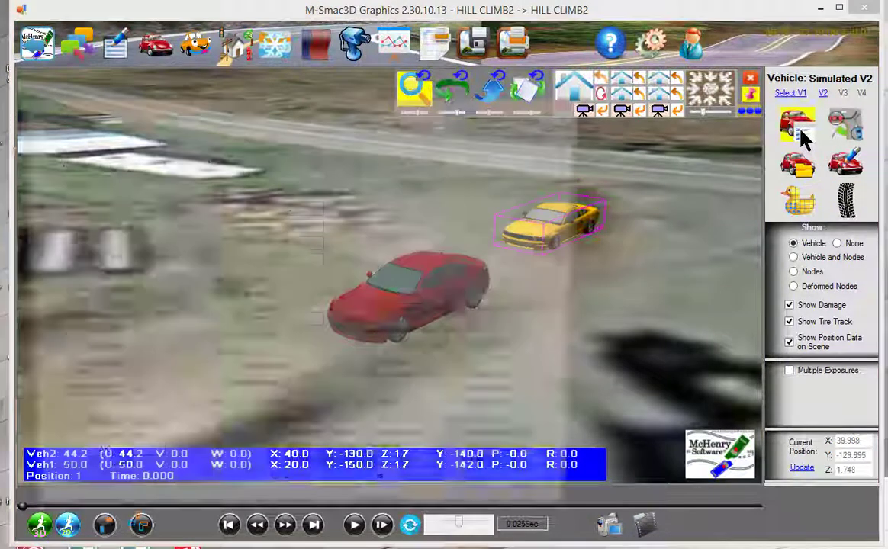
{"action": "left_click", "coordinate": [454, 316]}
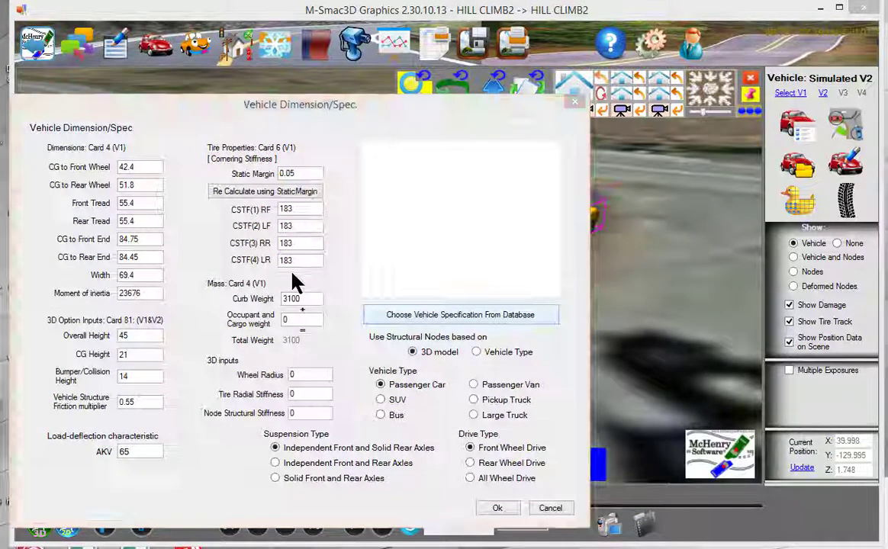
{"action": "left_click", "coordinate": [103, 147]}
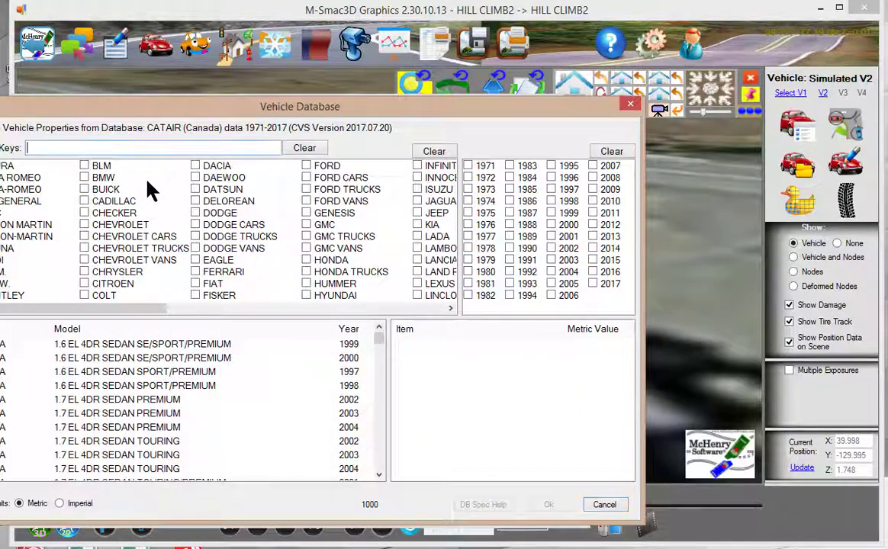
{"action": "type", "text": "mustang"}
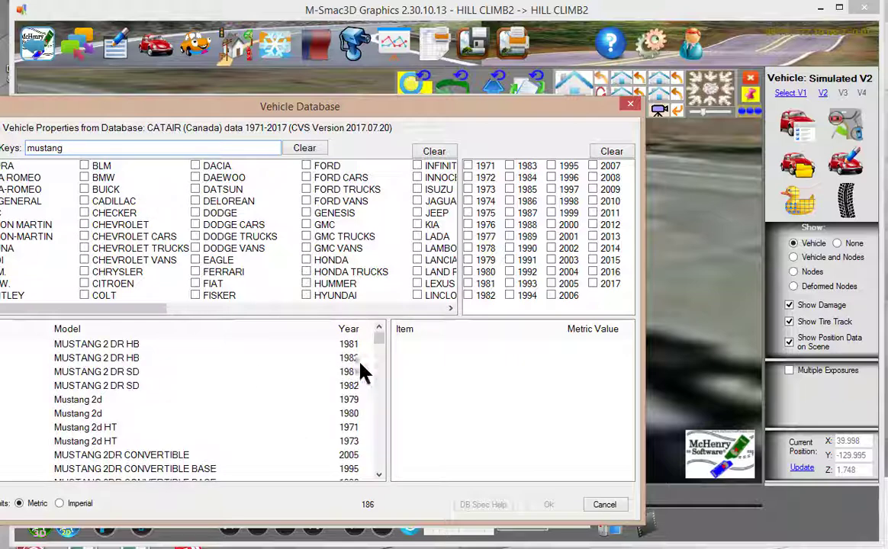
{"action": "scroll", "coordinate": [379, 347], "scroll_direction": "down", "scroll_amount": 2}
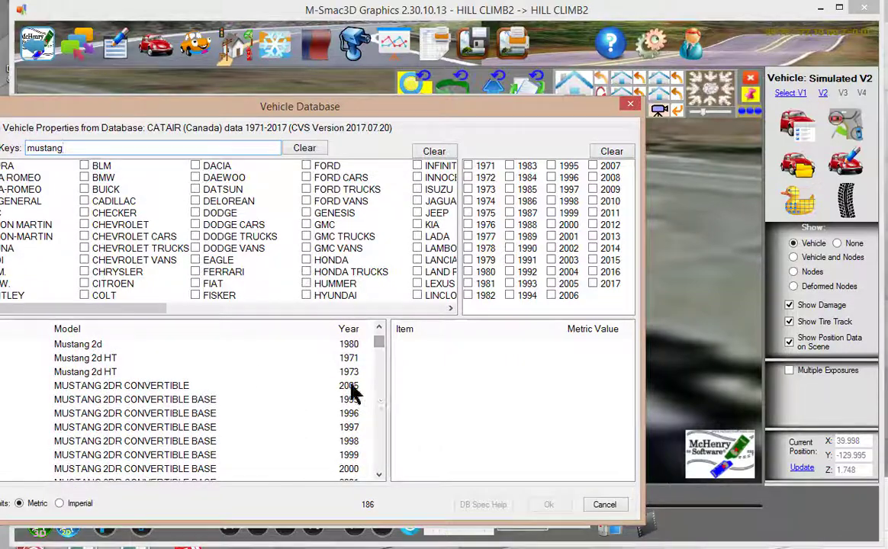
{"action": "left_click", "coordinate": [353, 390]}
{"action": "left_click", "coordinate": [548, 505]}
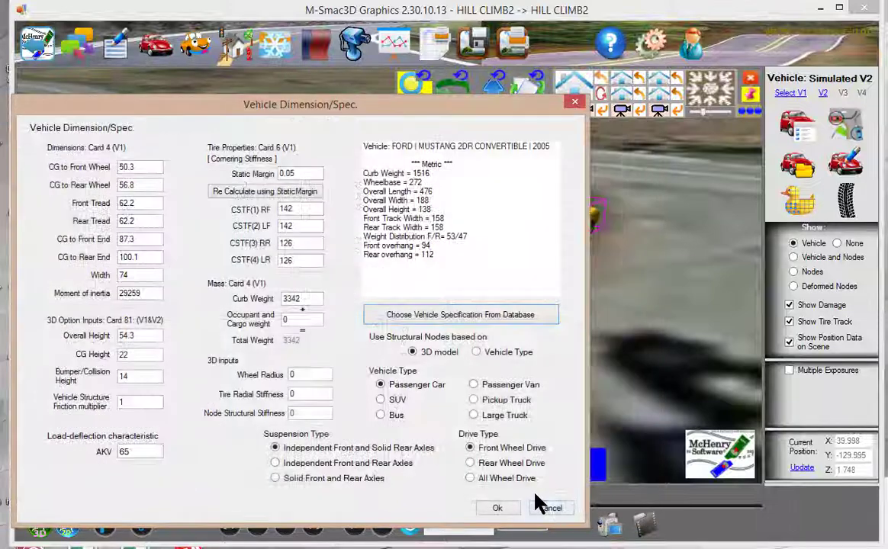
Set vehicle 2's occupant and cargo weight to 200 and apply the specification.
{"action": "double_click", "coordinate": [294, 321]}
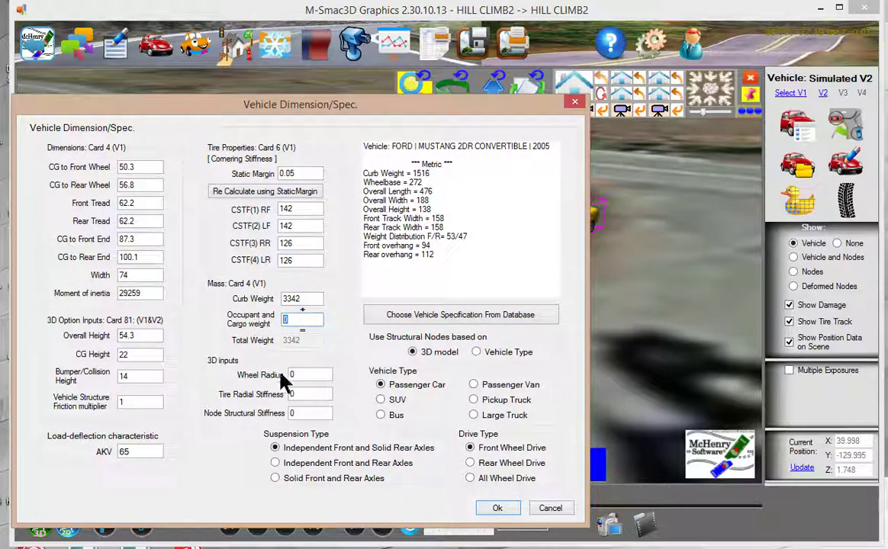
{"action": "type", "text": "200"}
{"action": "left_click", "coordinate": [497, 508]}
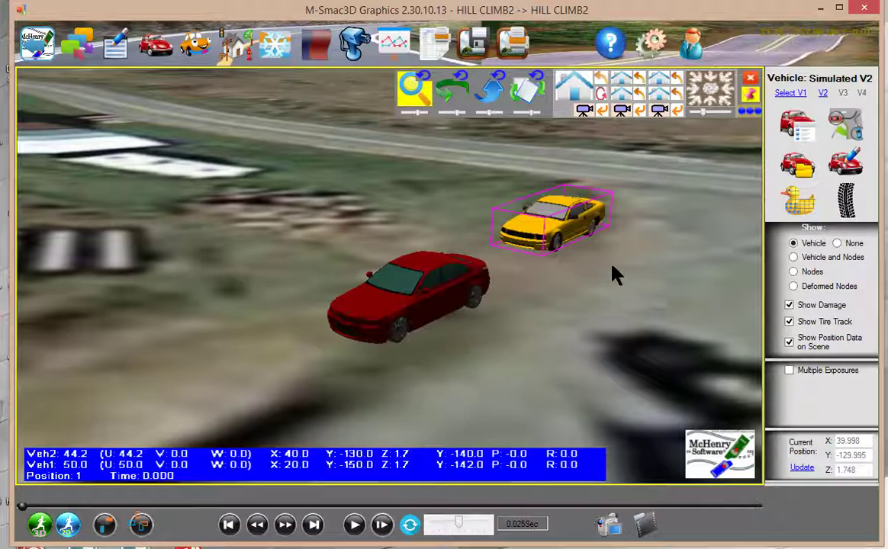
Set the occupant and cargo weight of the red car, vehicle 1, to 200 and apply the specification.
{"action": "left_click", "coordinate": [384, 296]}
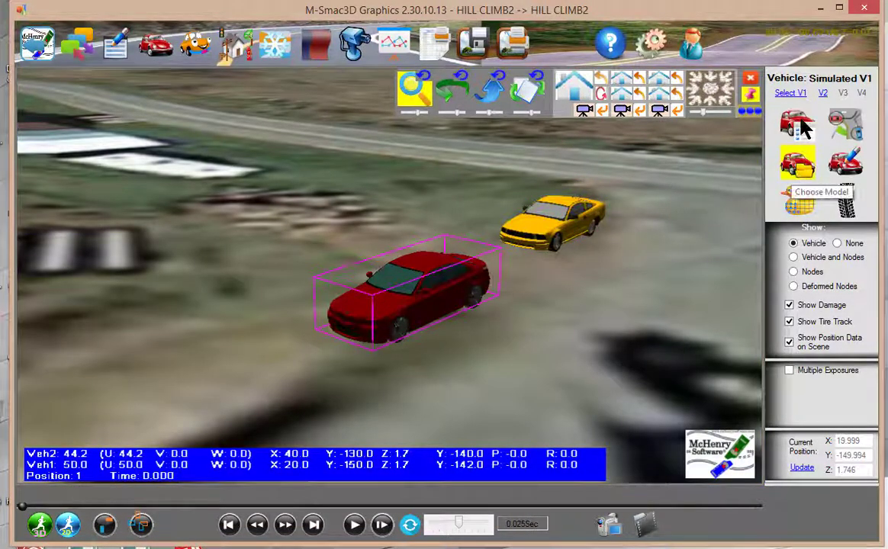
{"action": "left_click", "coordinate": [797, 165]}
{"action": "left_click", "coordinate": [299, 320]}
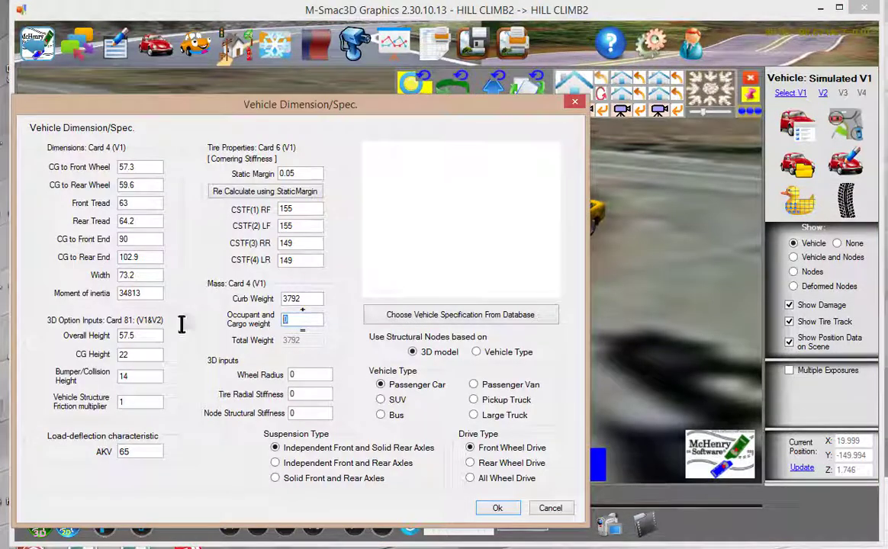
{"action": "type", "text": "200"}
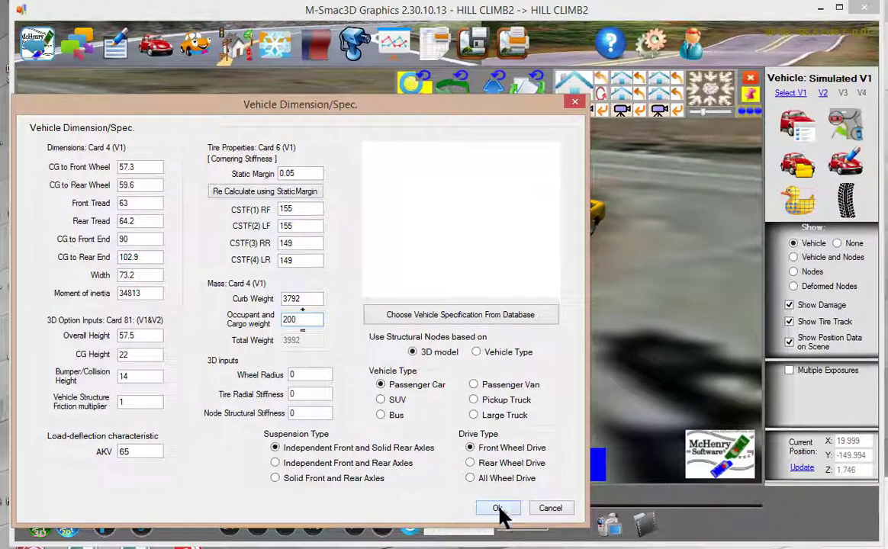
{"action": "left_click", "coordinate": [497, 510]}
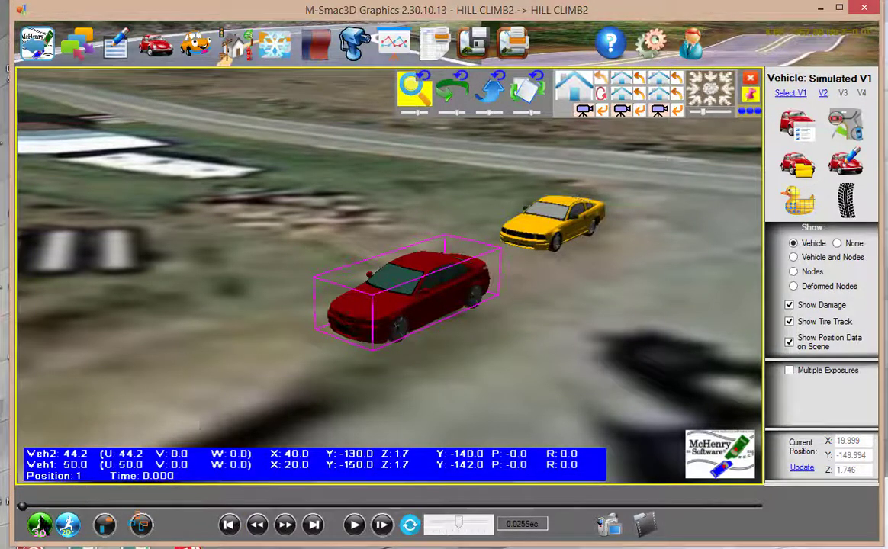
Run the 3D simulation, play back the motion and pause it at position 128.
{"action": "left_click", "coordinate": [38, 523]}
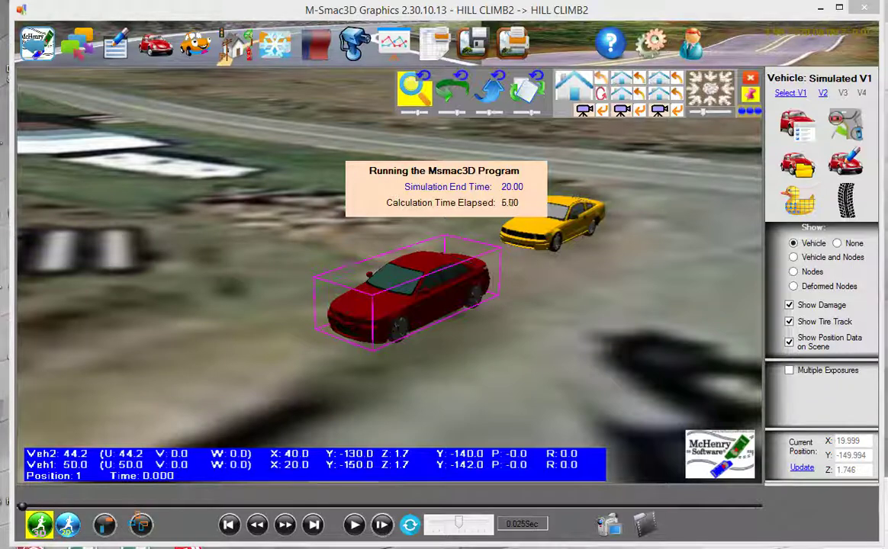
{"action": "left_click", "coordinate": [356, 526]}
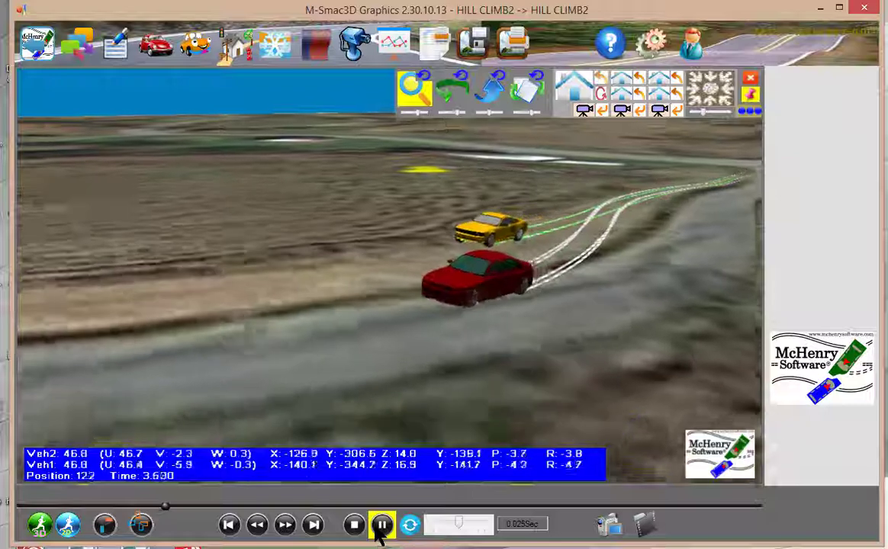
{"action": "left_click", "coordinate": [381, 525]}
Bring up the tire track settings of the yellow car, vehicle 2, and make both skid track colors yellow.
{"action": "left_click_drag", "start_coordinate": [555, 229], "coordinate": [507, 319]}
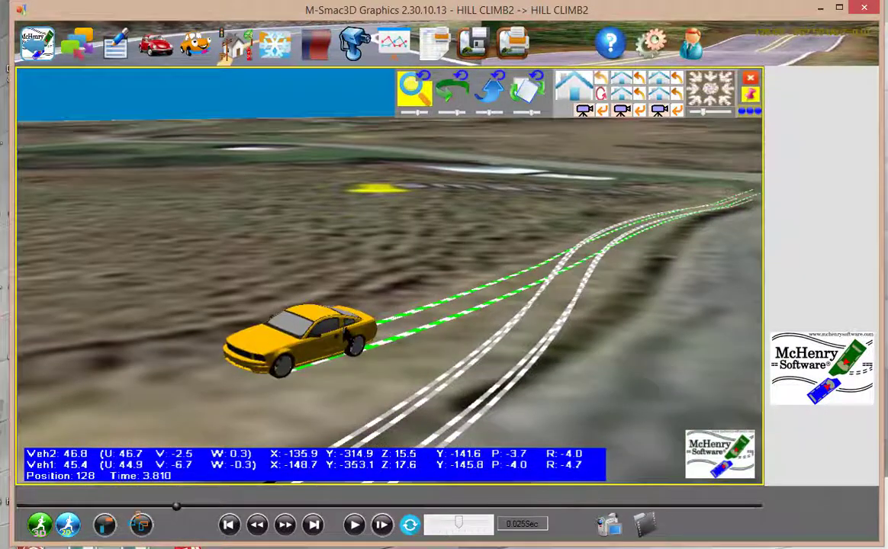
{"action": "left_click", "coordinate": [309, 305]}
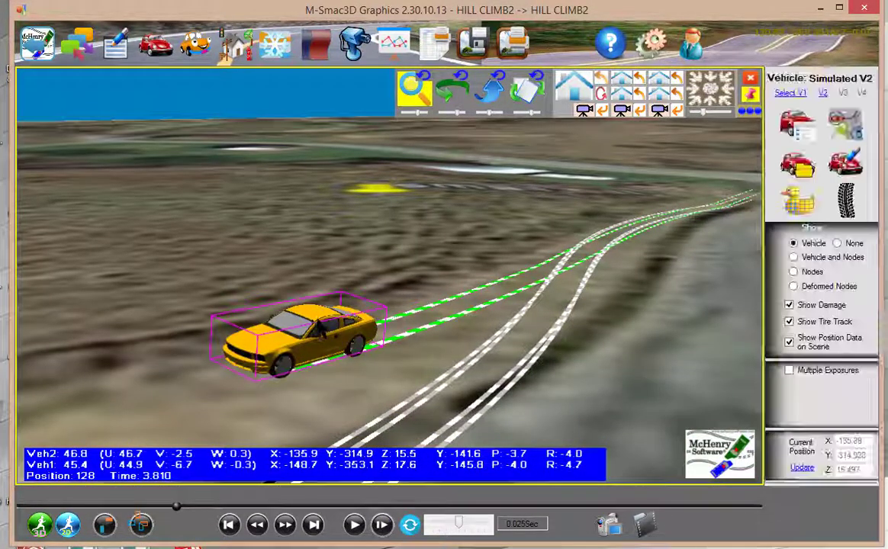
{"action": "left_click", "coordinate": [839, 203]}
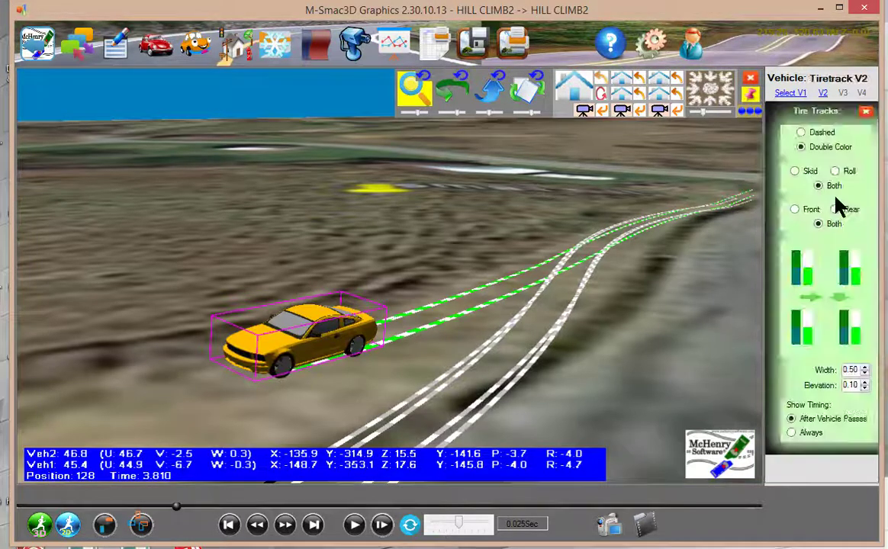
{"action": "left_click", "coordinate": [796, 276]}
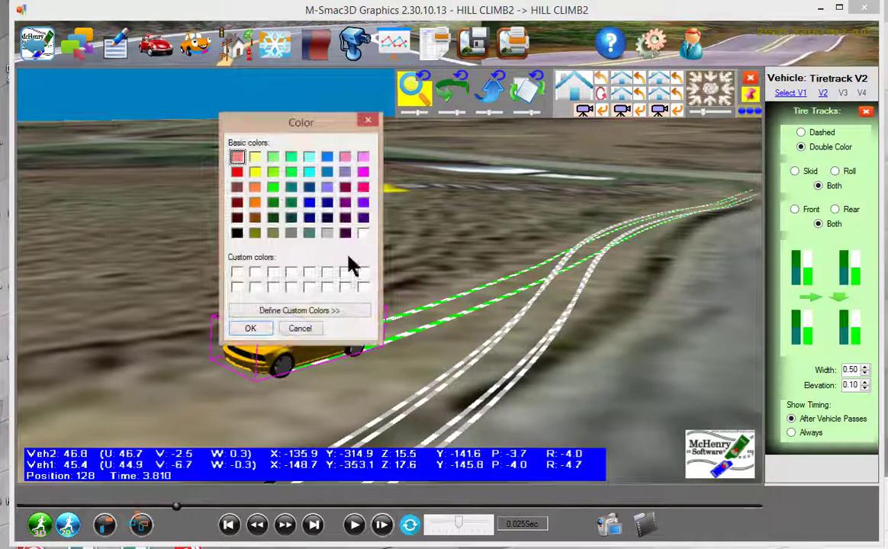
{"action": "left_click", "coordinate": [255, 172]}
{"action": "left_click", "coordinate": [236, 330]}
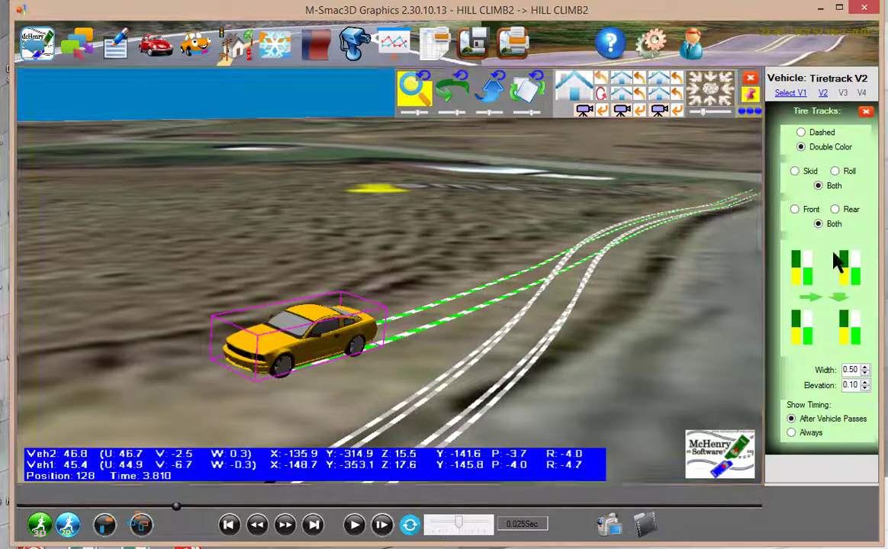
{"action": "left_click", "coordinate": [797, 263]}
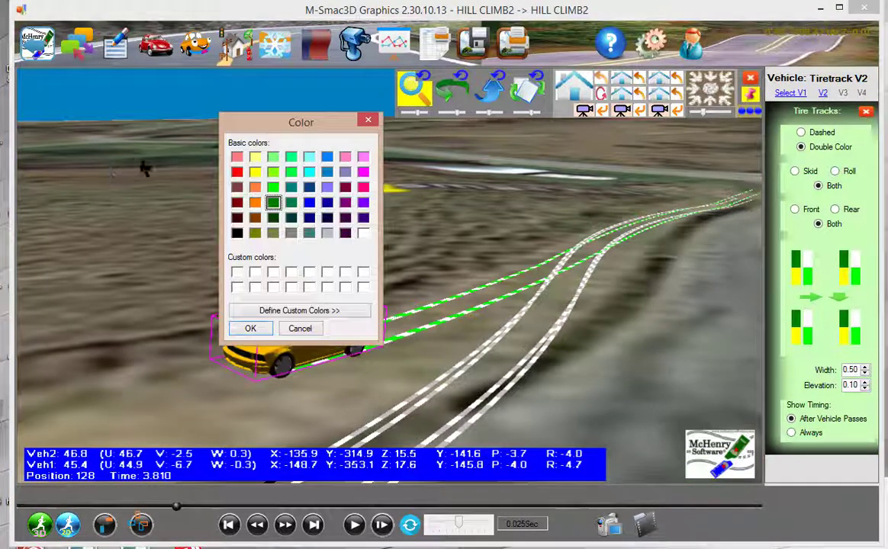
{"action": "left_click", "coordinate": [255, 173]}
{"action": "left_click", "coordinate": [251, 328]}
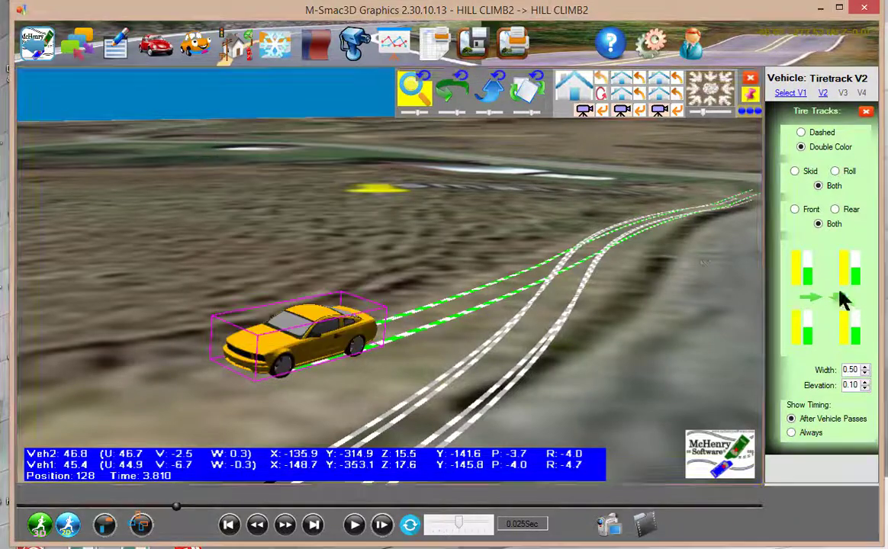
Change vehicle 2's green roll track color to yellow, then make its tracks dashed and limit them to skid marks.
{"action": "left_click", "coordinate": [811, 279]}
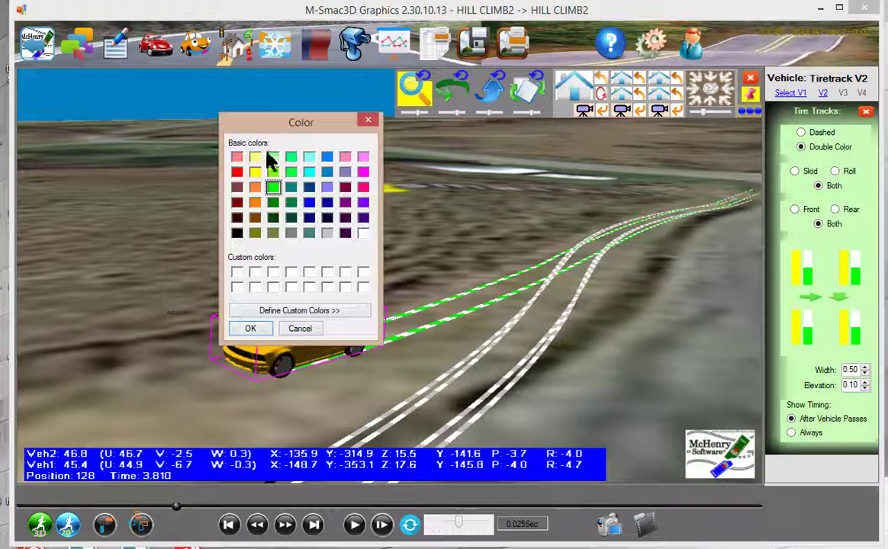
{"action": "left_click", "coordinate": [257, 172]}
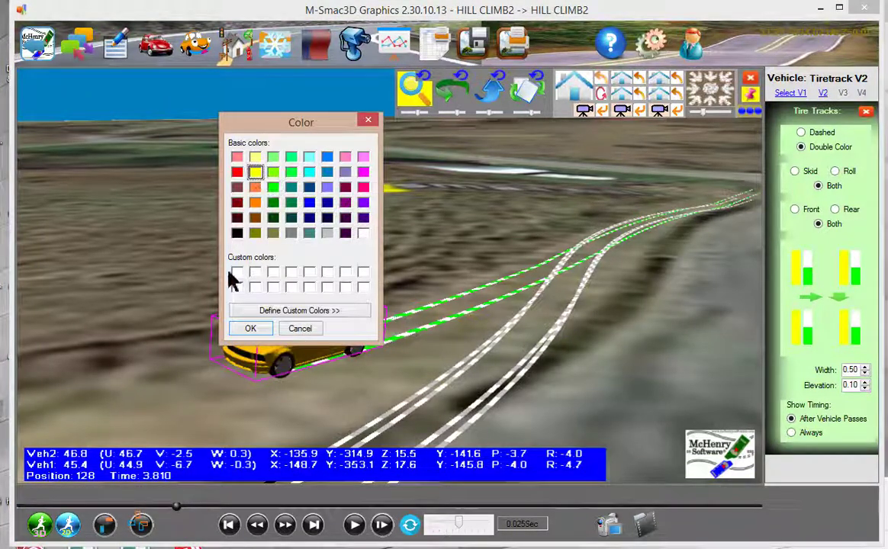
{"action": "left_click", "coordinate": [251, 329]}
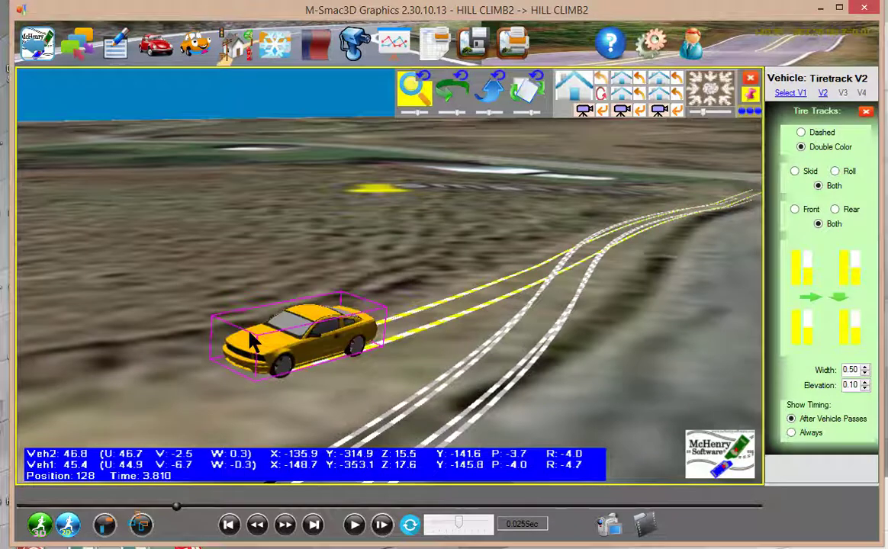
{"action": "left_click", "coordinate": [809, 135]}
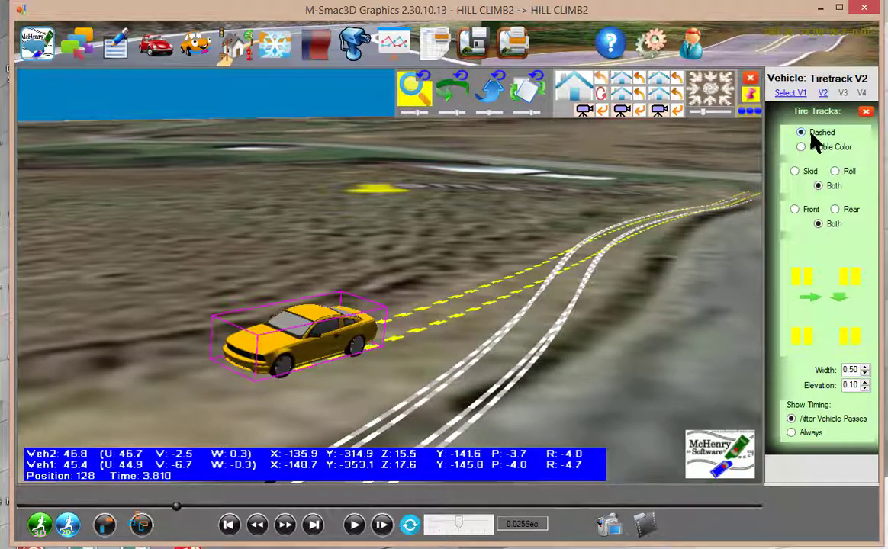
{"action": "left_click", "coordinate": [796, 173]}
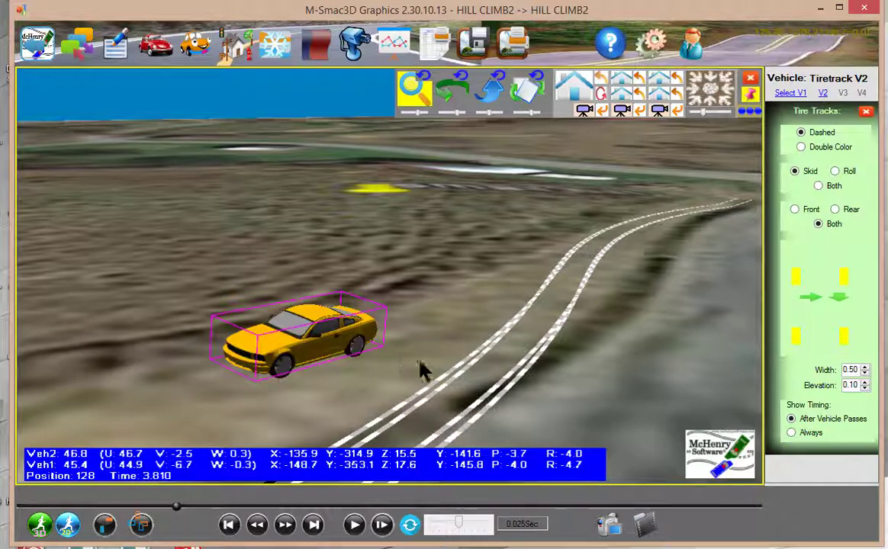
Set the red car's tire tracks to the dashed style and limit them to skid marks.
{"action": "left_click_drag", "start_coordinate": [422, 370], "coordinate": [477, 309]}
{"action": "left_click", "coordinate": [477, 314]}
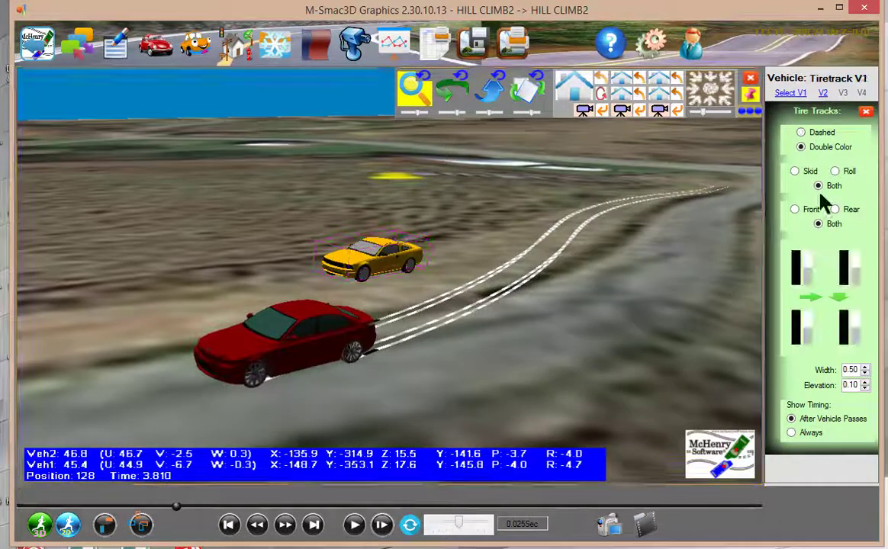
{"action": "left_click", "coordinate": [801, 133]}
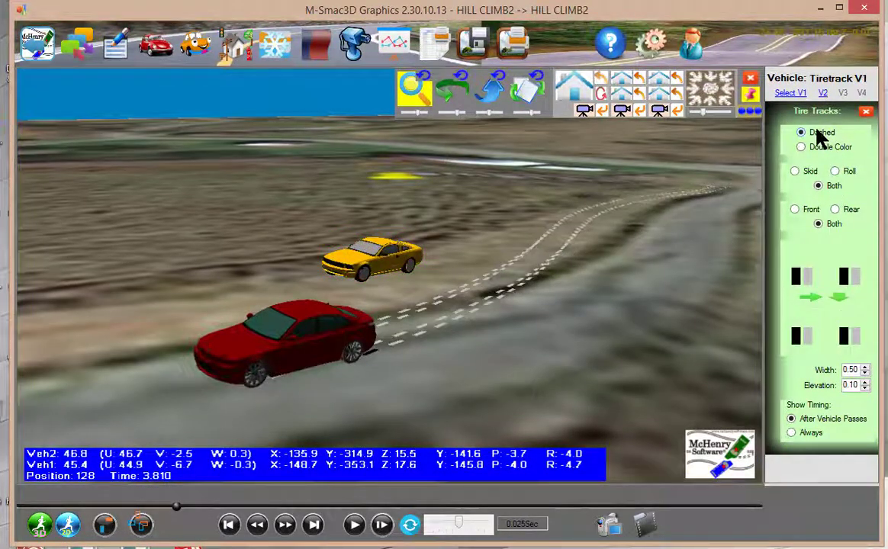
{"action": "left_click", "coordinate": [798, 171]}
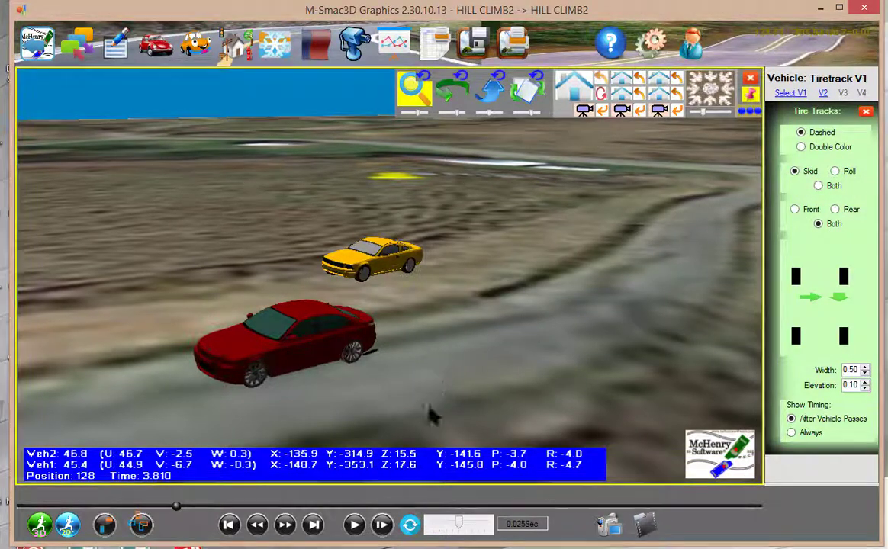
Play the simulation and pause it near the end, at position 542.
{"action": "left_click", "coordinate": [354, 526]}
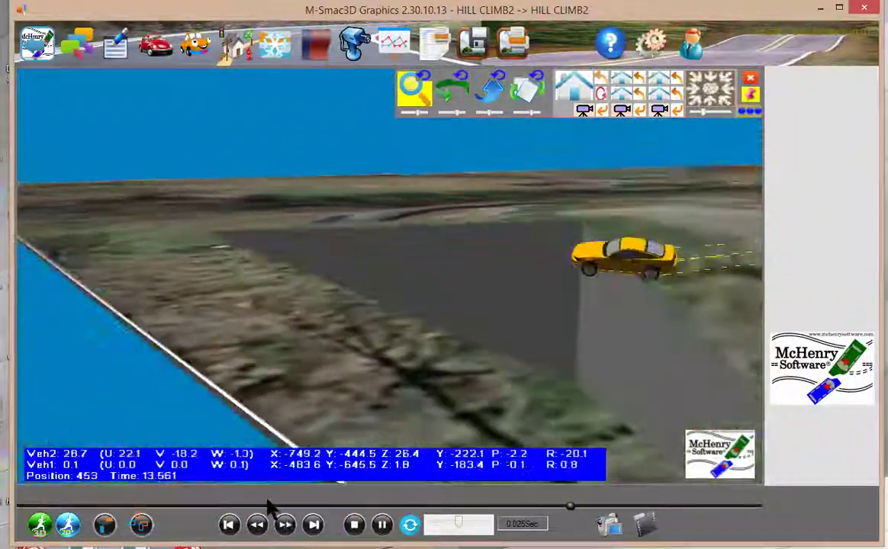
{"action": "left_click", "coordinate": [382, 532]}
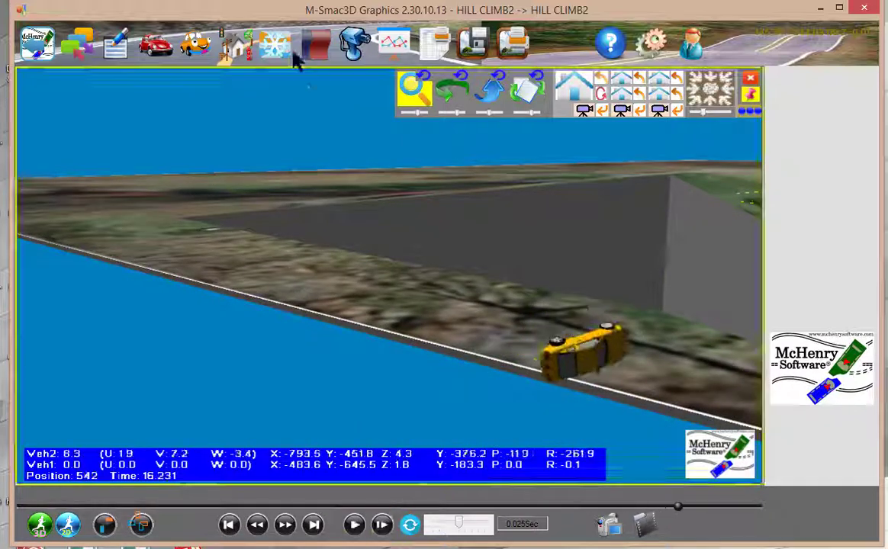
Add tracking camera 2 and record its first view at the simulation start, framing both cars.
{"action": "left_click", "coordinate": [354, 43]}
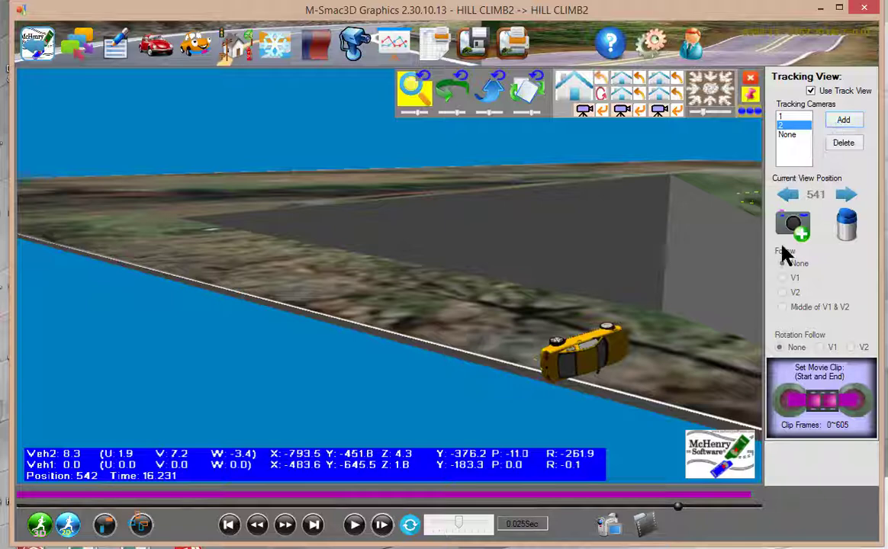
{"action": "left_click_drag", "start_coordinate": [575, 261], "coordinate": [239, 353]}
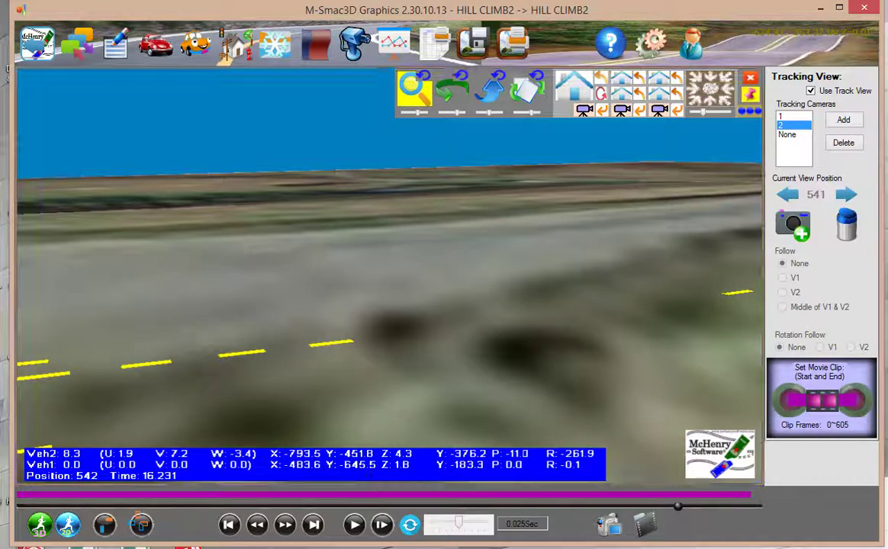
{"action": "left_click", "coordinate": [230, 532]}
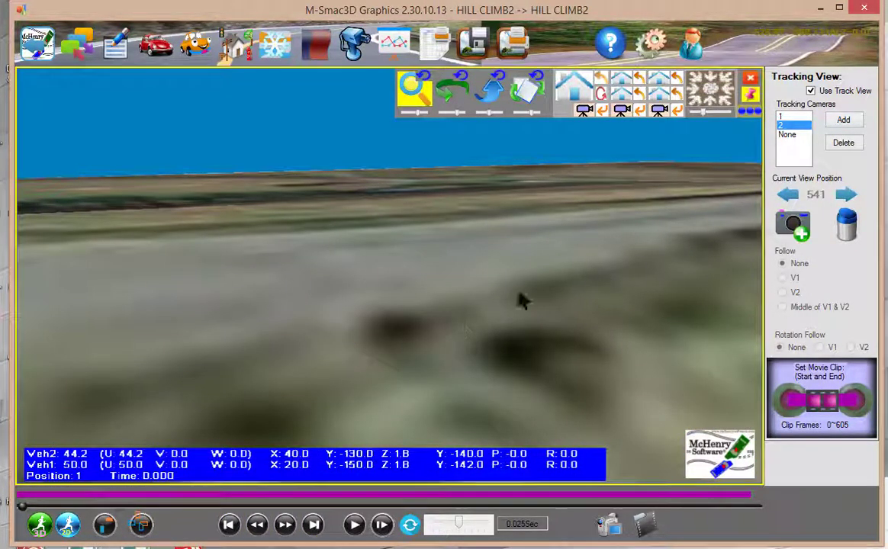
{"action": "left_click_drag", "start_coordinate": [750, 158], "coordinate": [573, 338]}
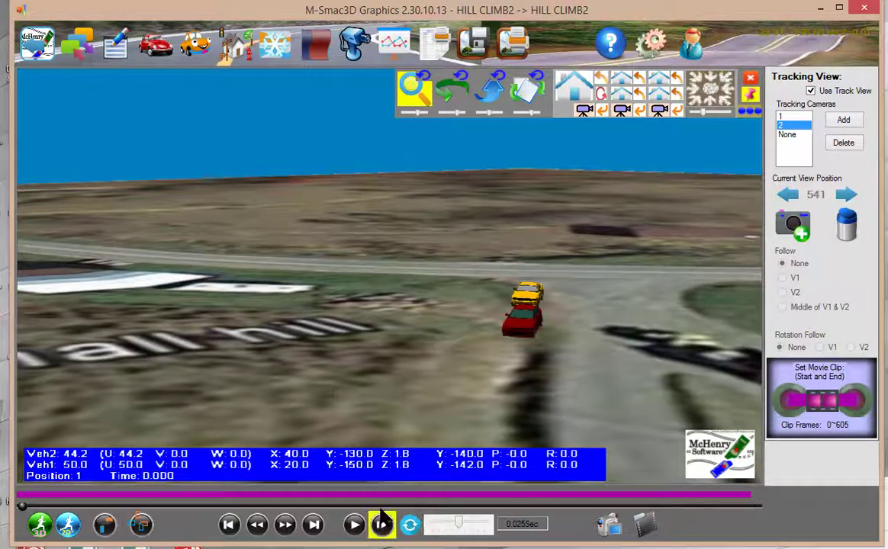
{"action": "left_click", "coordinate": [792, 224]}
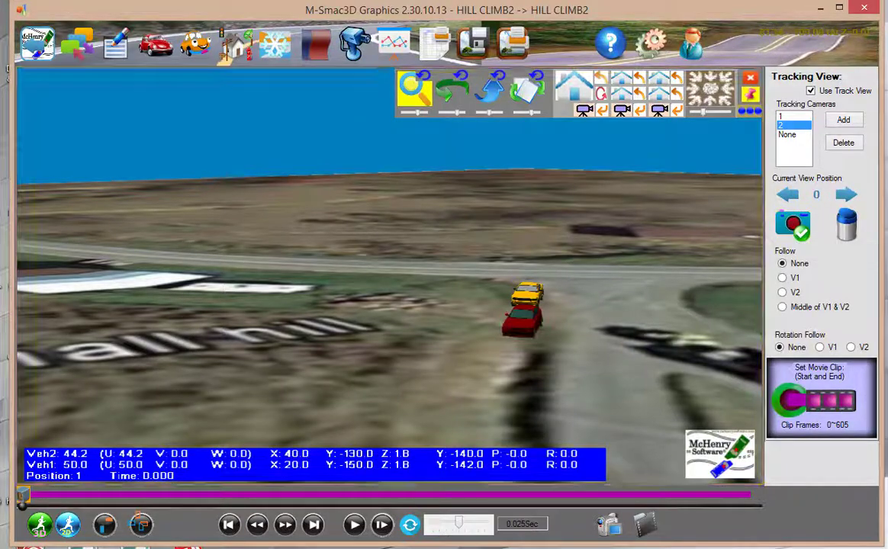
Add a camera 2 view at view position 155 with both cars in frame.
{"action": "left_click_drag", "start_coordinate": [21, 503], "coordinate": [209, 506]}
{"action": "left_click_drag", "start_coordinate": [603, 290], "coordinate": [588, 220]}
{"action": "scroll", "coordinate": [585, 225], "scroll_direction": "up", "scroll_amount": 5}
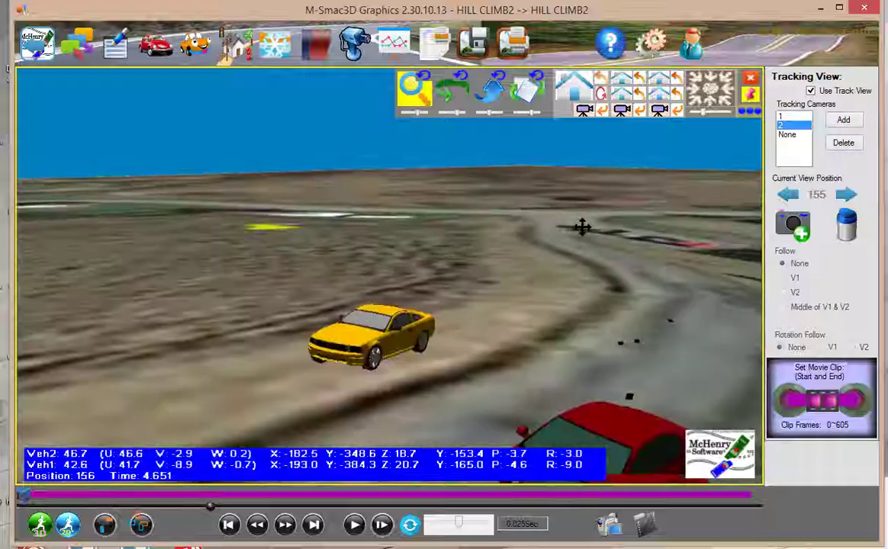
{"action": "scroll", "coordinate": [580, 222], "scroll_direction": "down", "scroll_amount": 3}
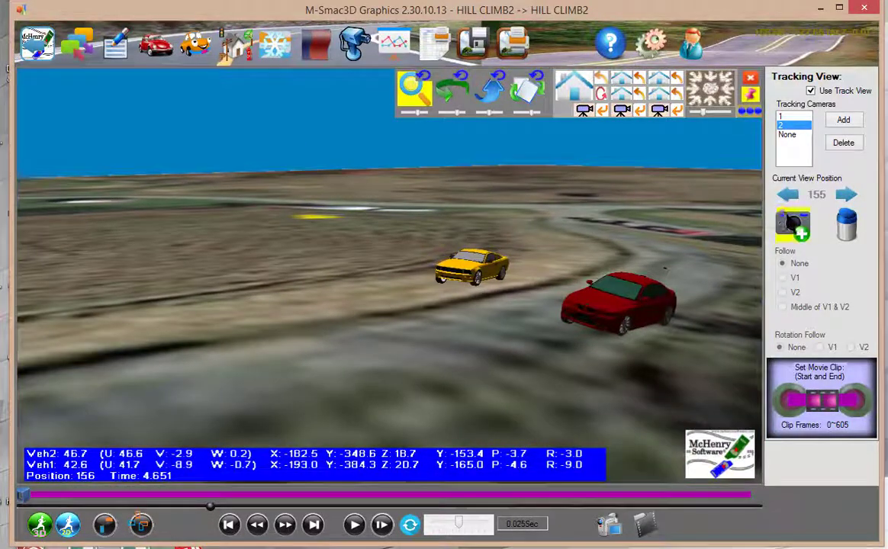
Add a camera 2 view at view position 237 showing both cars close together.
{"action": "left_click_drag", "start_coordinate": [212, 504], "coordinate": [309, 505]}
{"action": "mouse_move", "coordinate": [413, 292]}
{"action": "left_mouse_down"}
{"action": "mouse_move", "coordinate": [591, 260]}
{"action": "mouse_move", "coordinate": [729, 278]}
{"action": "mouse_move", "coordinate": [657, 282]}
{"action": "mouse_move", "coordinate": [684, 272]}
{"action": "left_mouse_up"}
{"action": "left_click", "coordinate": [792, 224]}
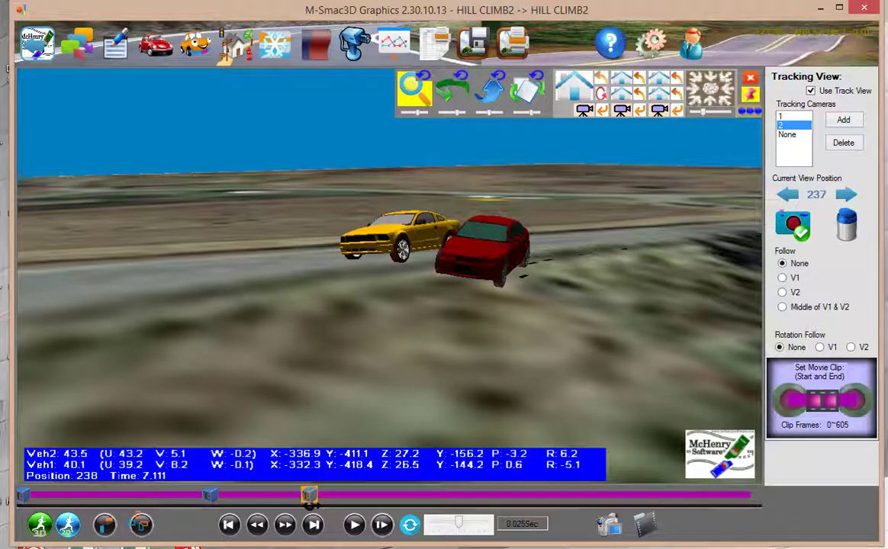
Add a camera 2 view at view position 304 with both cars on the hillside in frame.
{"action": "left_click_drag", "start_coordinate": [311, 506], "coordinate": [391, 506]}
{"action": "left_click_drag", "start_coordinate": [525, 347], "coordinate": [497, 308]}
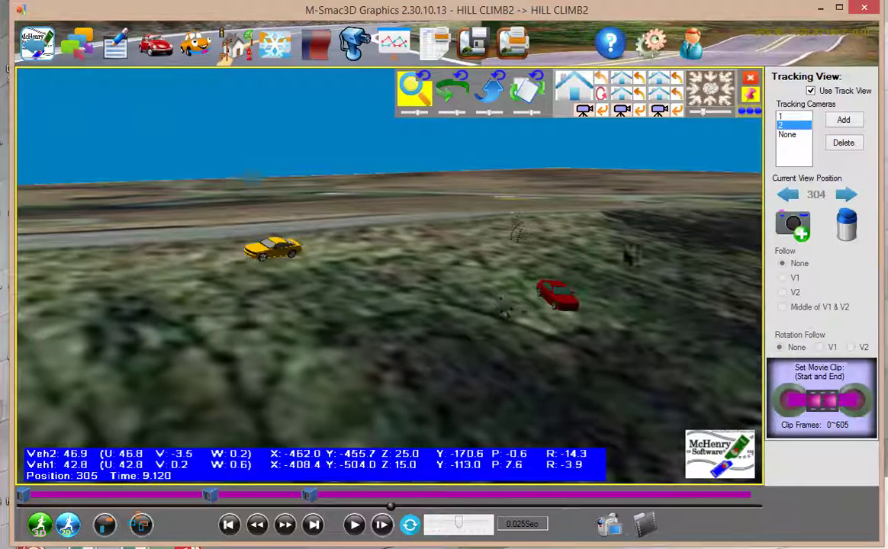
{"action": "left_click", "coordinate": [791, 226]}
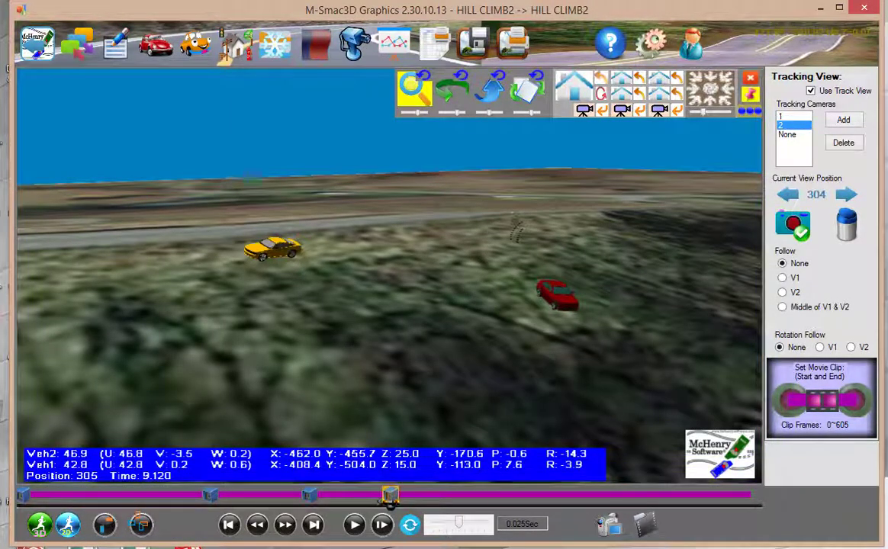
Add a camera 2 view at view position 352, rotated so both cars on the hillside are in frame.
{"action": "left_click_drag", "start_coordinate": [390, 505], "coordinate": [449, 506]}
{"action": "scroll", "coordinate": [534, 294], "scroll_direction": "down", "scroll_amount": 5}
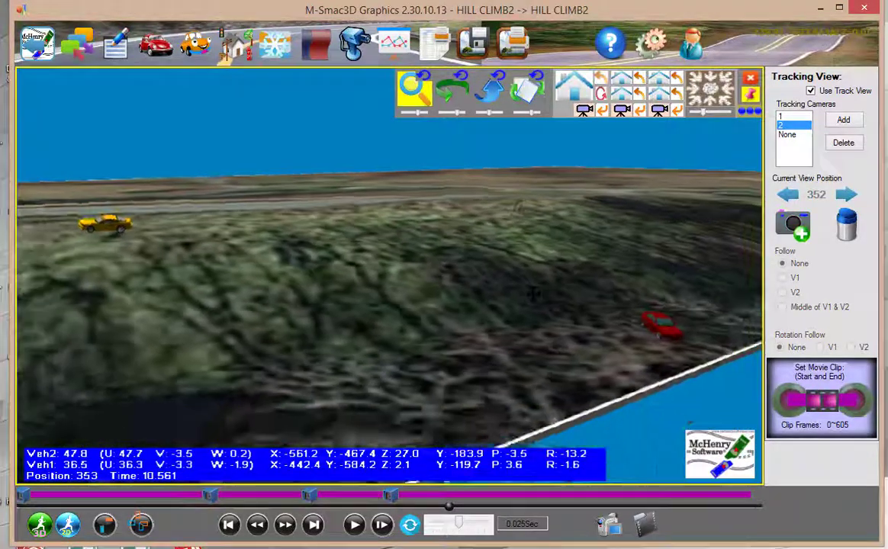
{"action": "left_click_drag", "start_coordinate": [533, 294], "coordinate": [547, 225]}
{"action": "left_click_drag", "start_coordinate": [456, 310], "coordinate": [583, 303]}
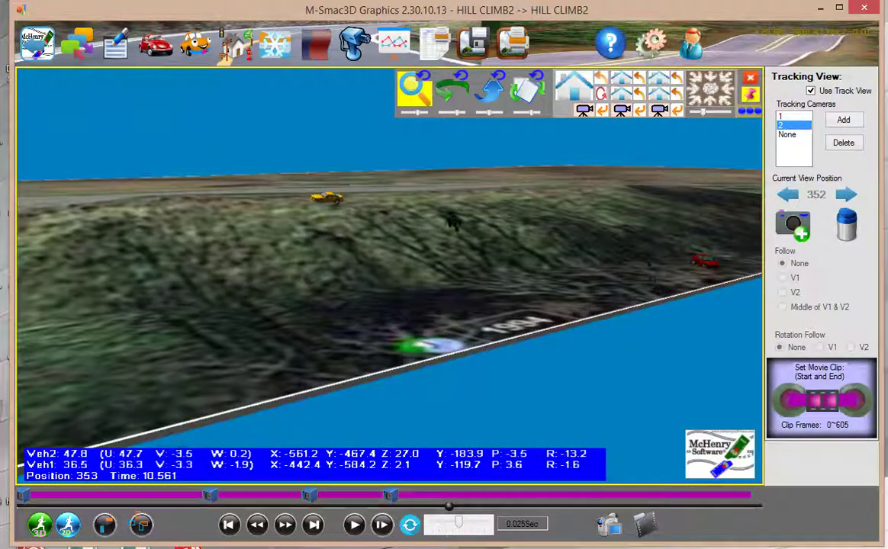
{"action": "left_click", "coordinate": [453, 96]}
{"action": "left_click_drag", "start_coordinate": [381, 263], "coordinate": [475, 267]}
{"action": "left_click", "coordinate": [813, 232]}
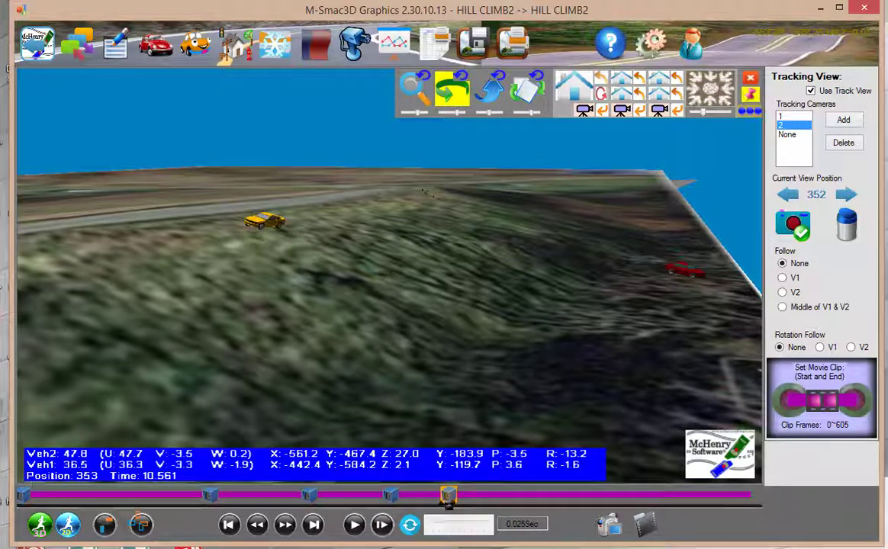
Add a camera 2 view at view position 425 framing the yellow car near the end of the hill road.
{"action": "left_click_drag", "start_coordinate": [449, 504], "coordinate": [538, 506]}
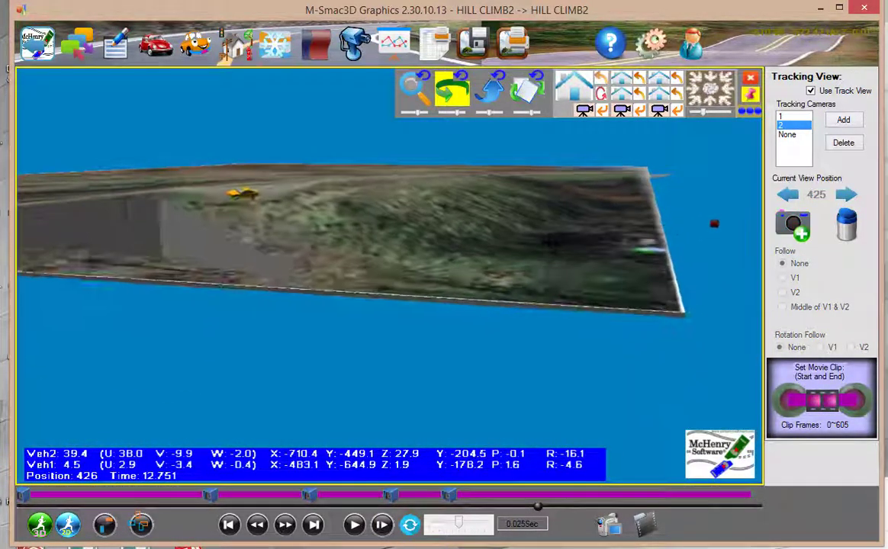
{"action": "left_click_drag", "start_coordinate": [551, 242], "coordinate": [530, 455]}
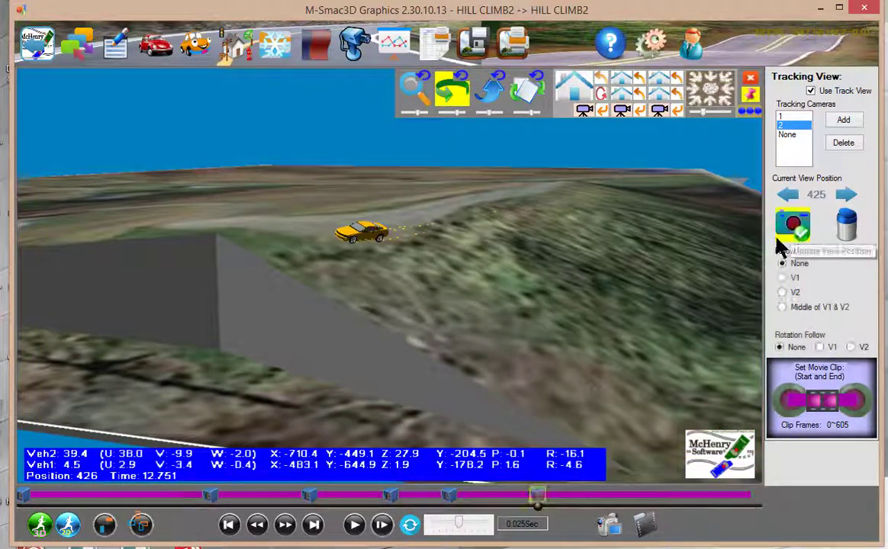
{"action": "left_click", "coordinate": [790, 227]}
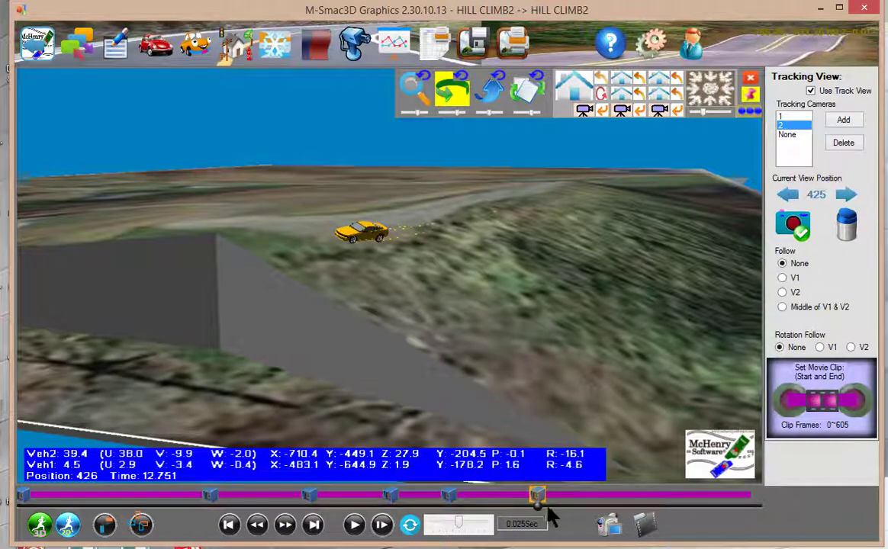
Check the end of the run at view position 594, and play the simulation from the start through tracking camera 2.
{"action": "left_click_drag", "start_coordinate": [536, 508], "coordinate": [710, 485]}
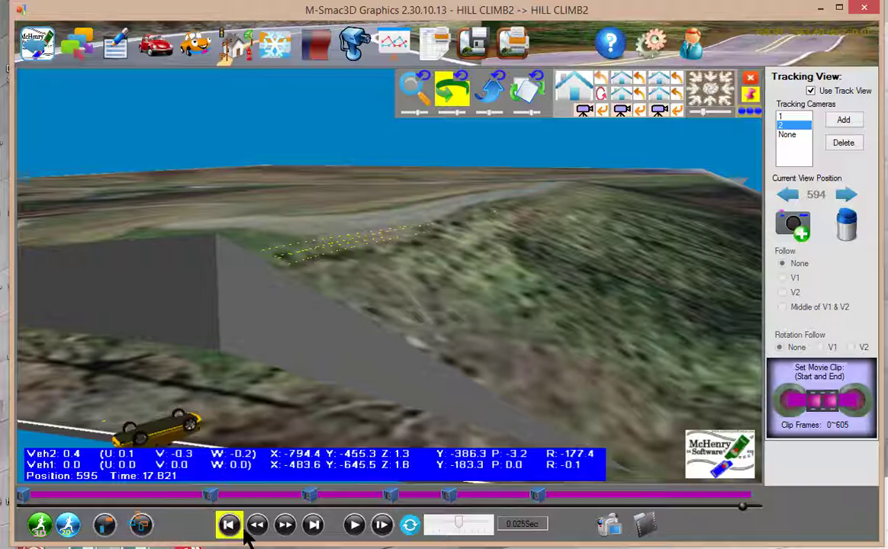
{"action": "left_click", "coordinate": [362, 530]}
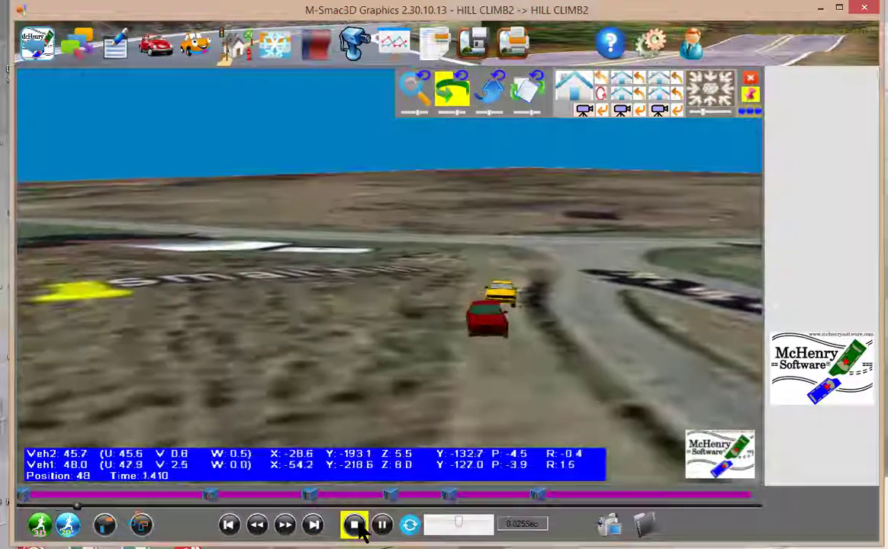